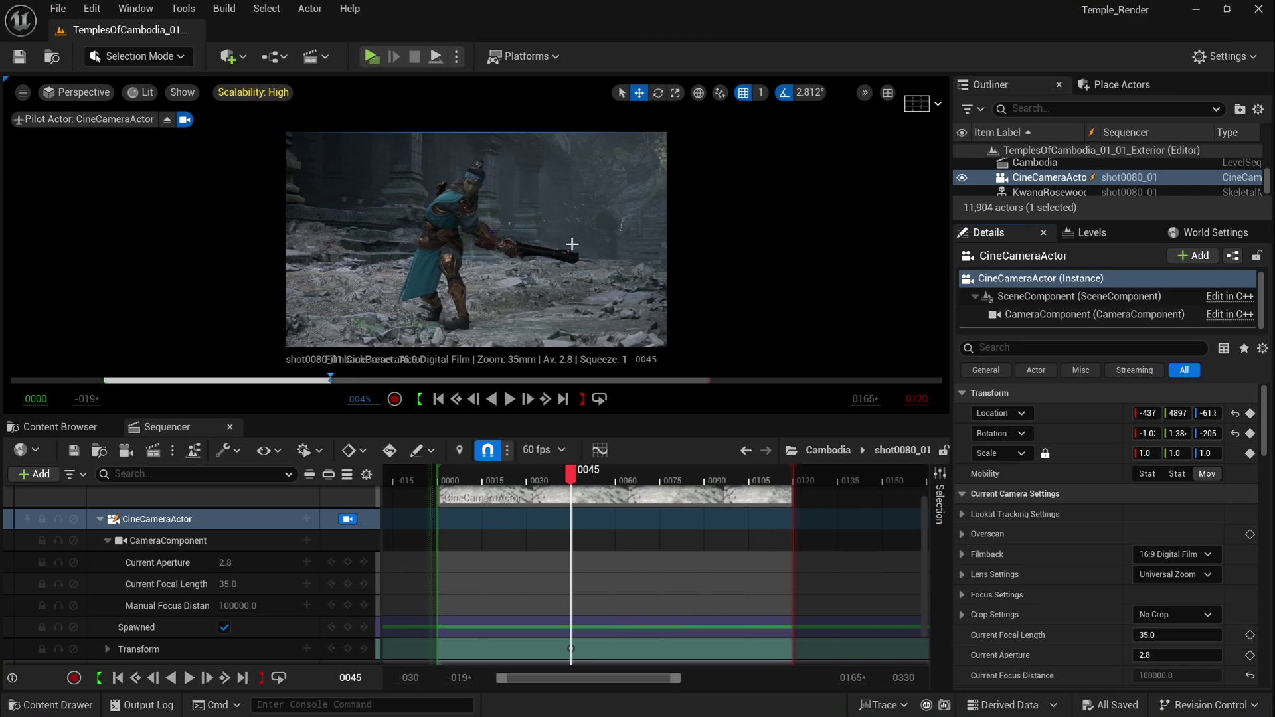
# Inspect the warrior and the rocky ground in the viewport, then collapse the FX folder in Sequencer
pyautogui.moveTo(572, 244)
pyautogui.mouseDown(button='right')
pyautogui.moveTo(601, 219)
pyautogui.moveTo(572, 244)
pyautogui.mouseUp(button='right')
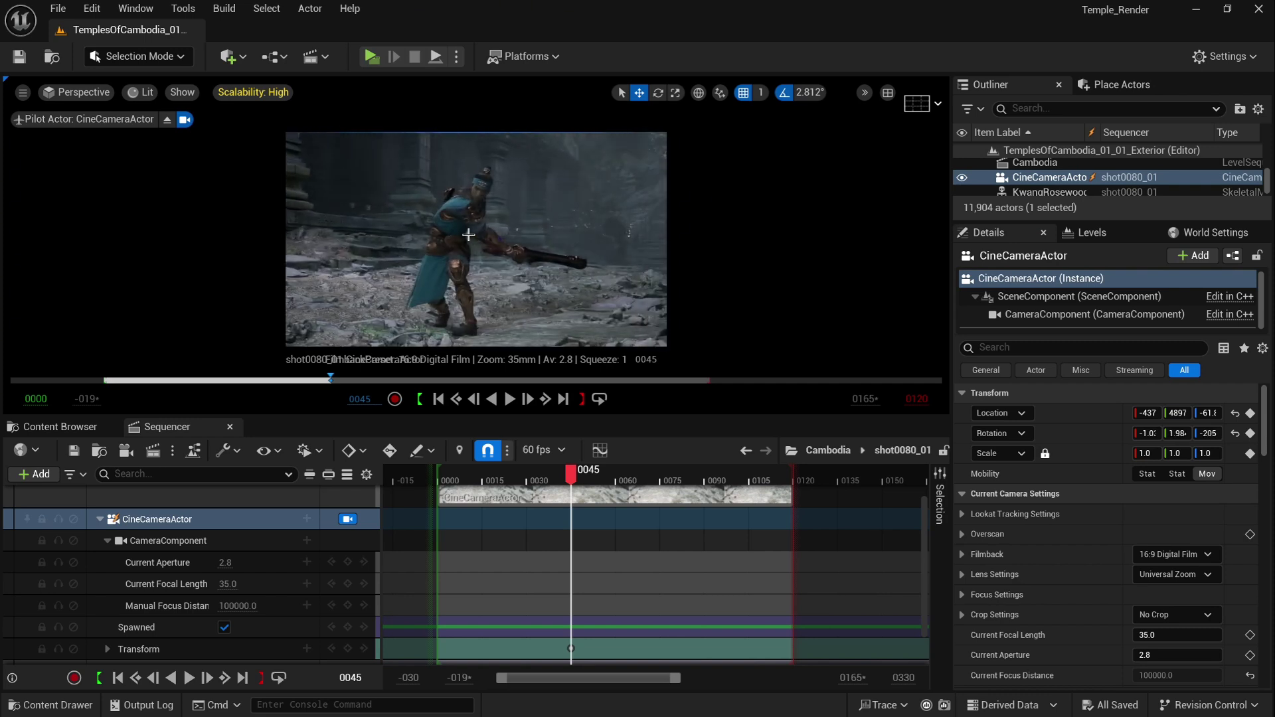
pyautogui.click(483, 207)
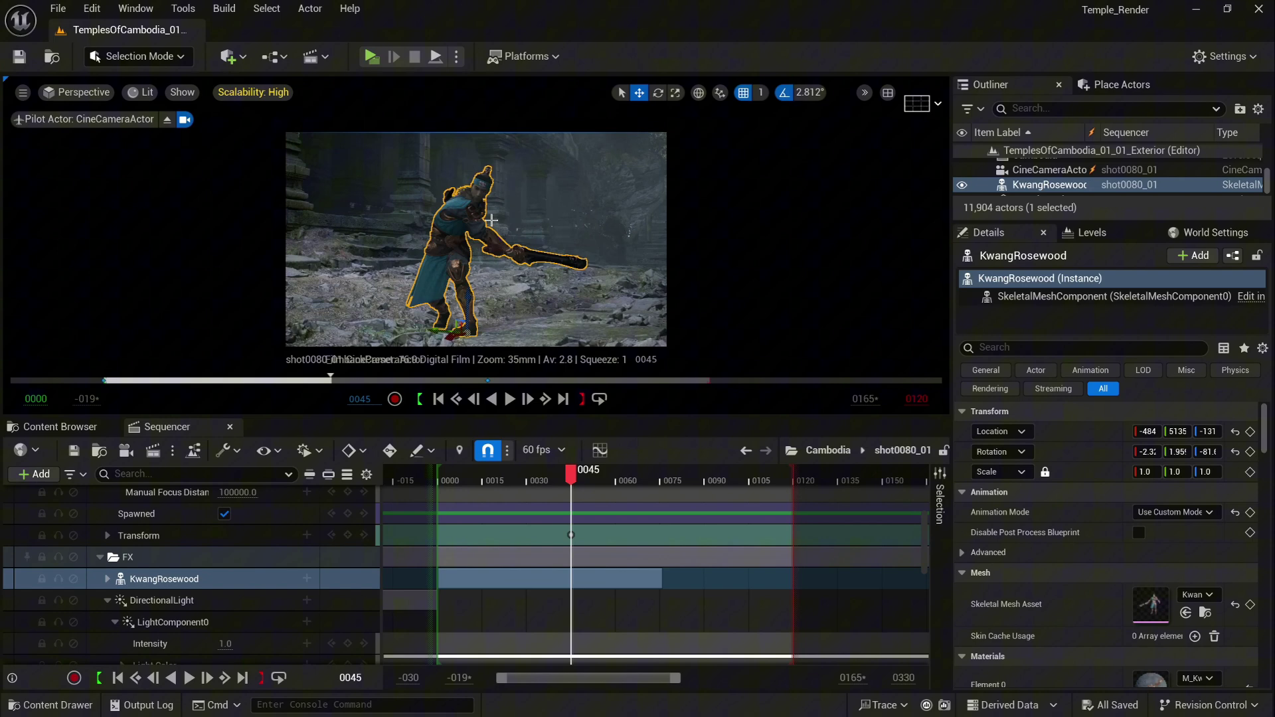
pyautogui.click(537, 306)
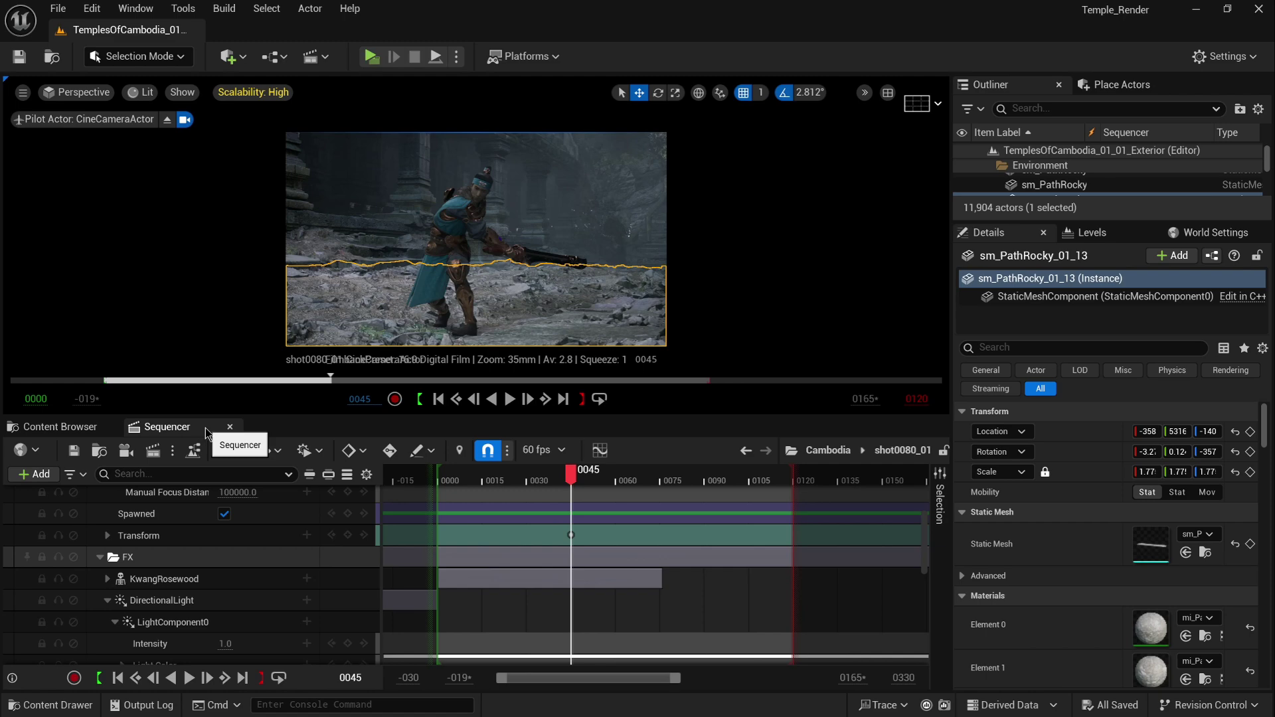
pyautogui.click(101, 558)
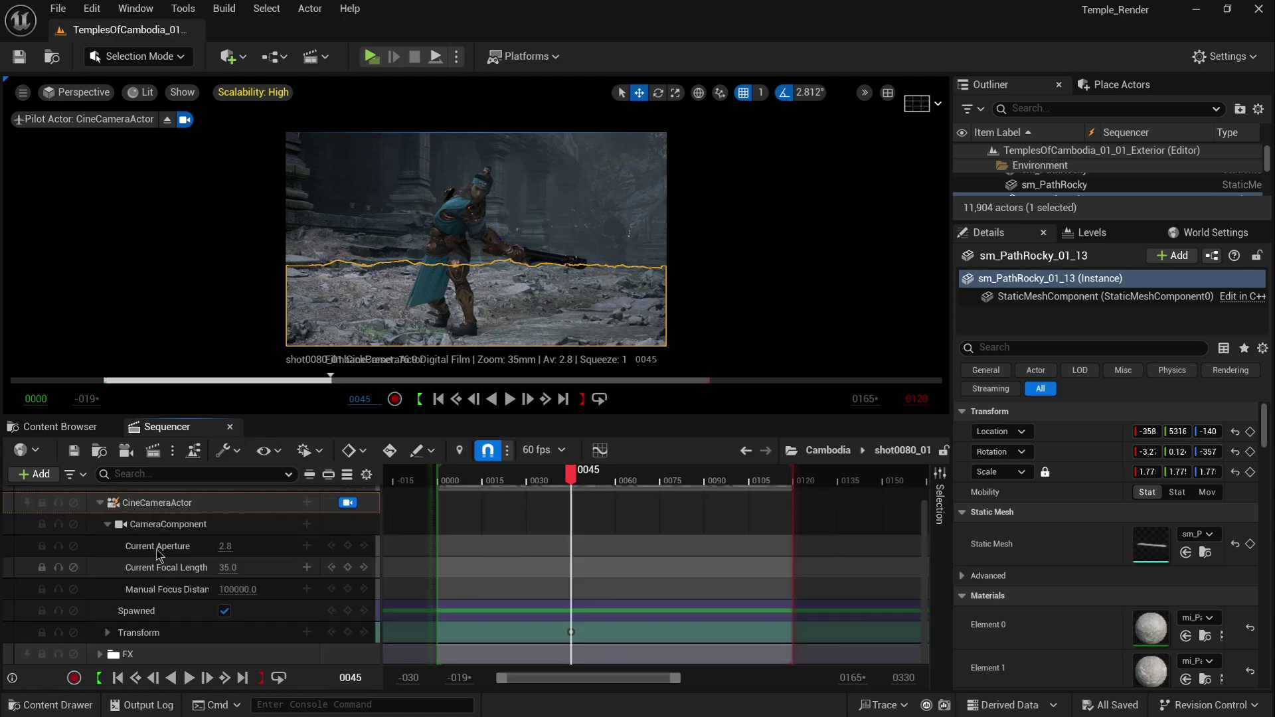
# Give the CineCameraActor the 16:9 DSLR filmback preset, widening horizontal FOV to 54.43
pyautogui.click(220, 505)
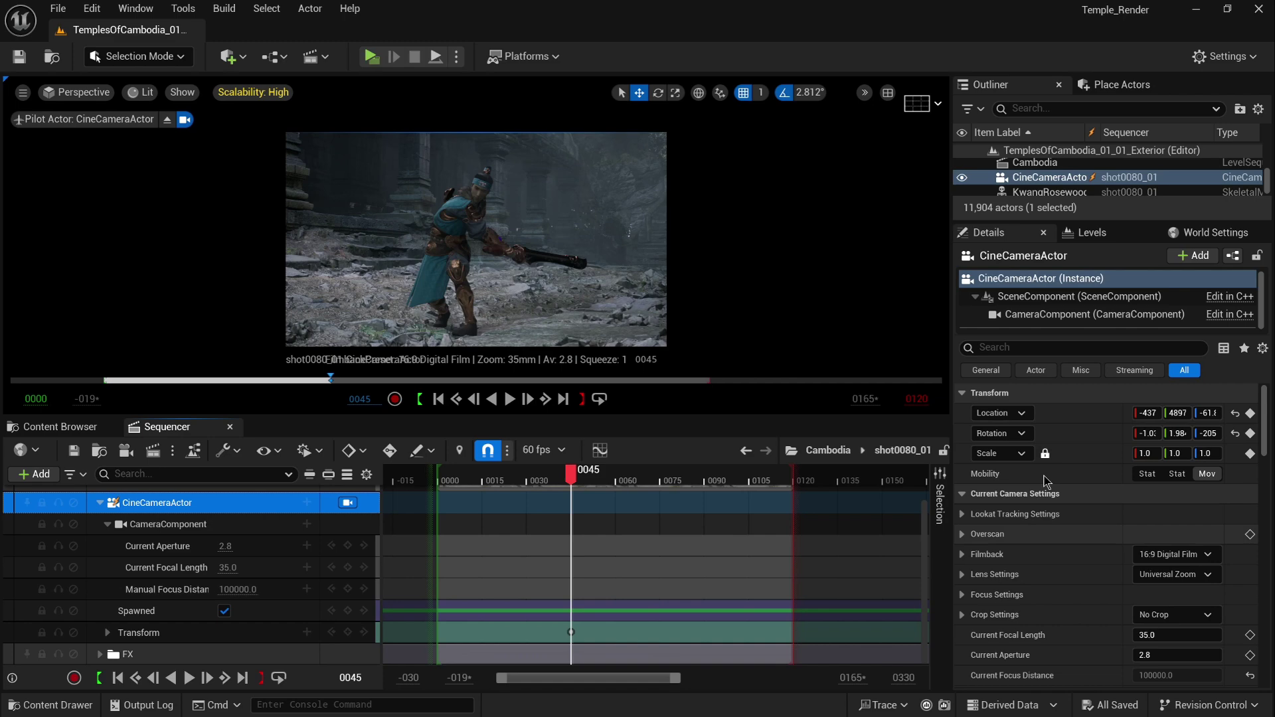
pyautogui.scroll(-3, 1106, 473)
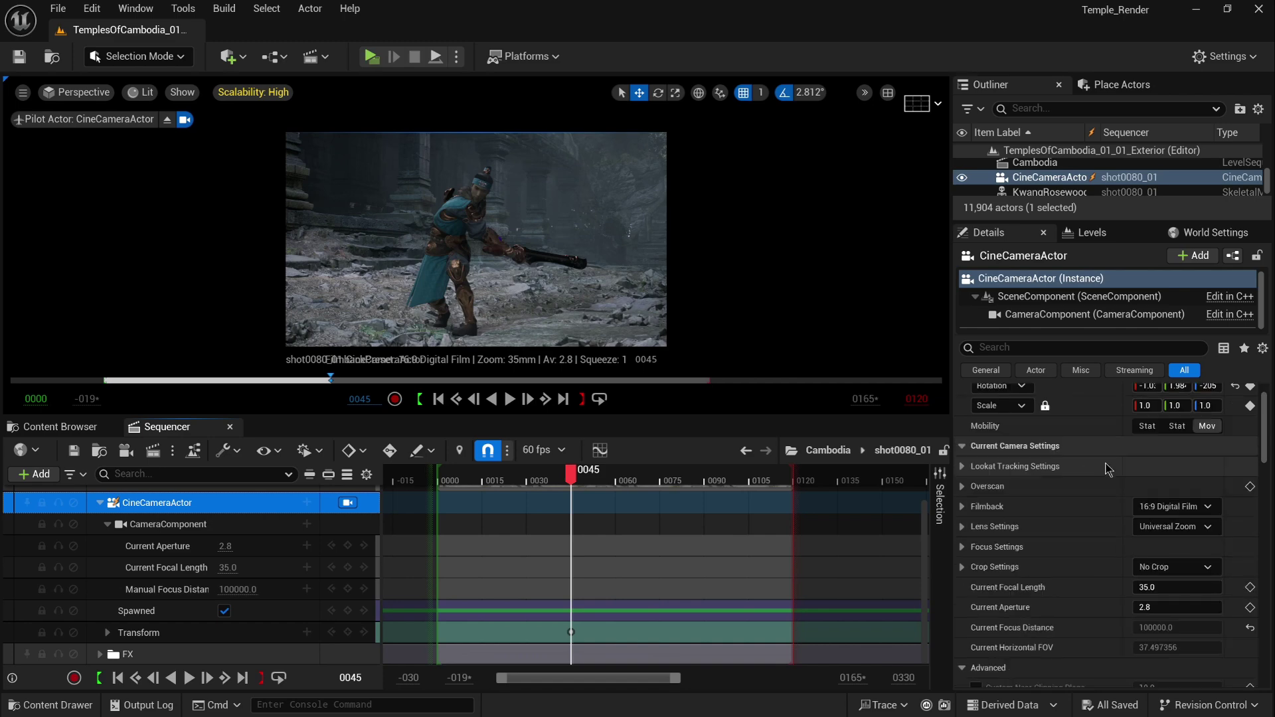
pyautogui.scroll(-1, 1100, 471)
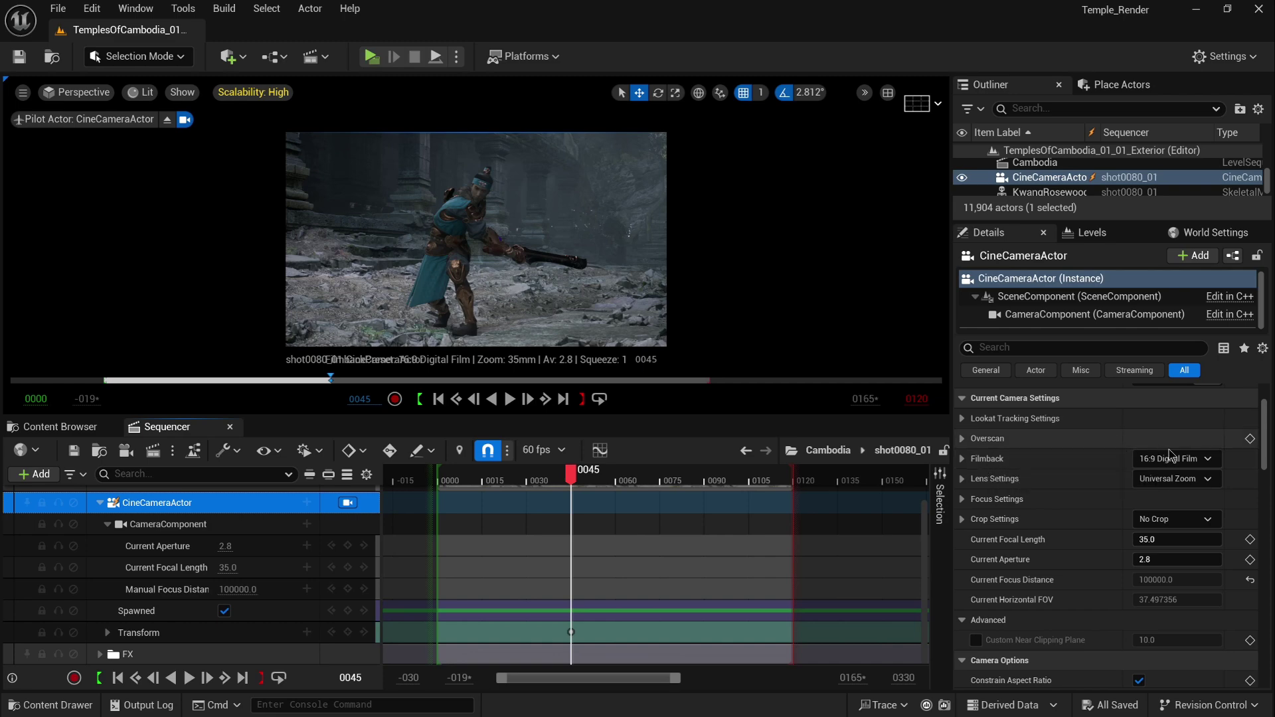
pyautogui.click(1209, 461)
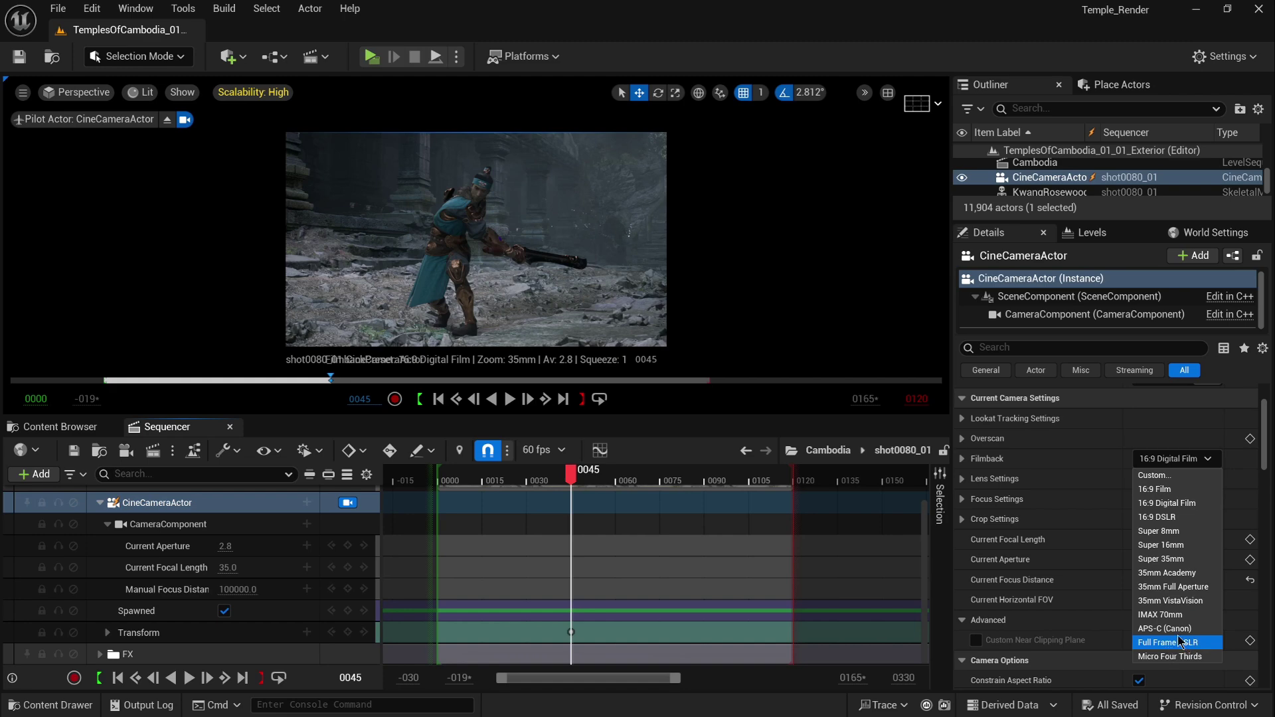
pyautogui.click(1192, 521)
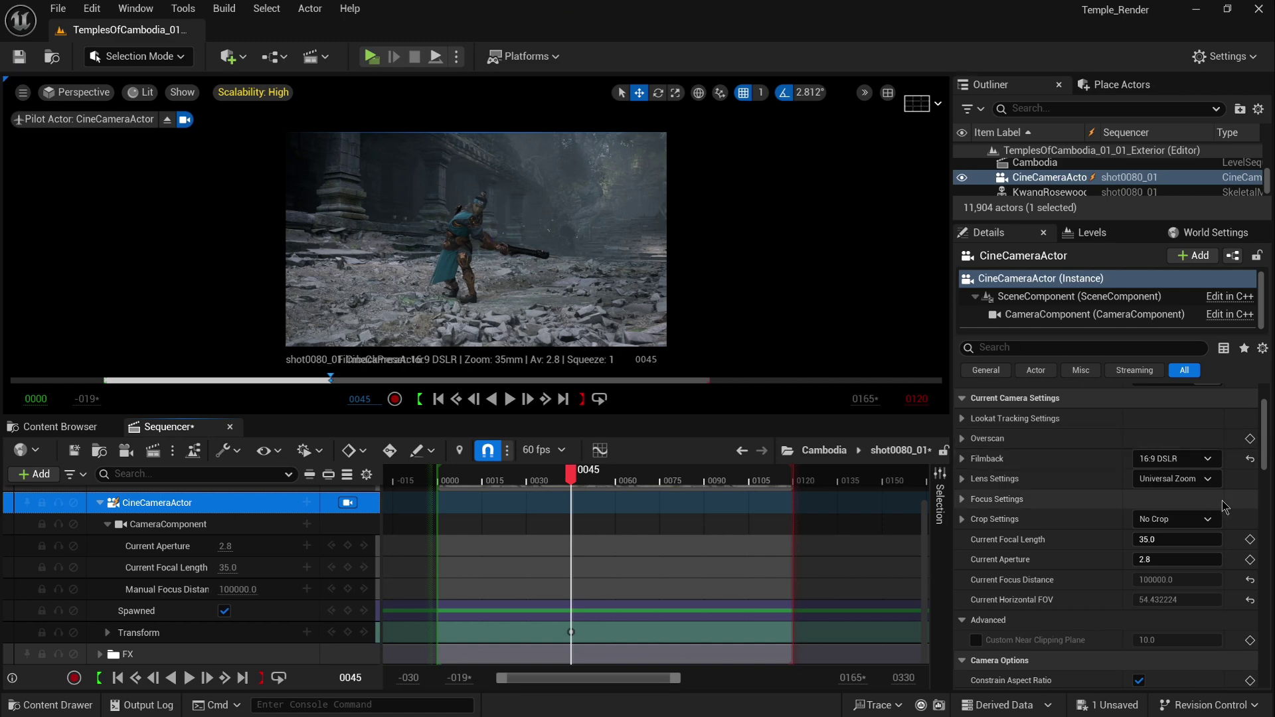
# Set Current Focal Length to 80 mm and add a key at frame 0045
pyautogui.scroll(-3, 1224, 510)
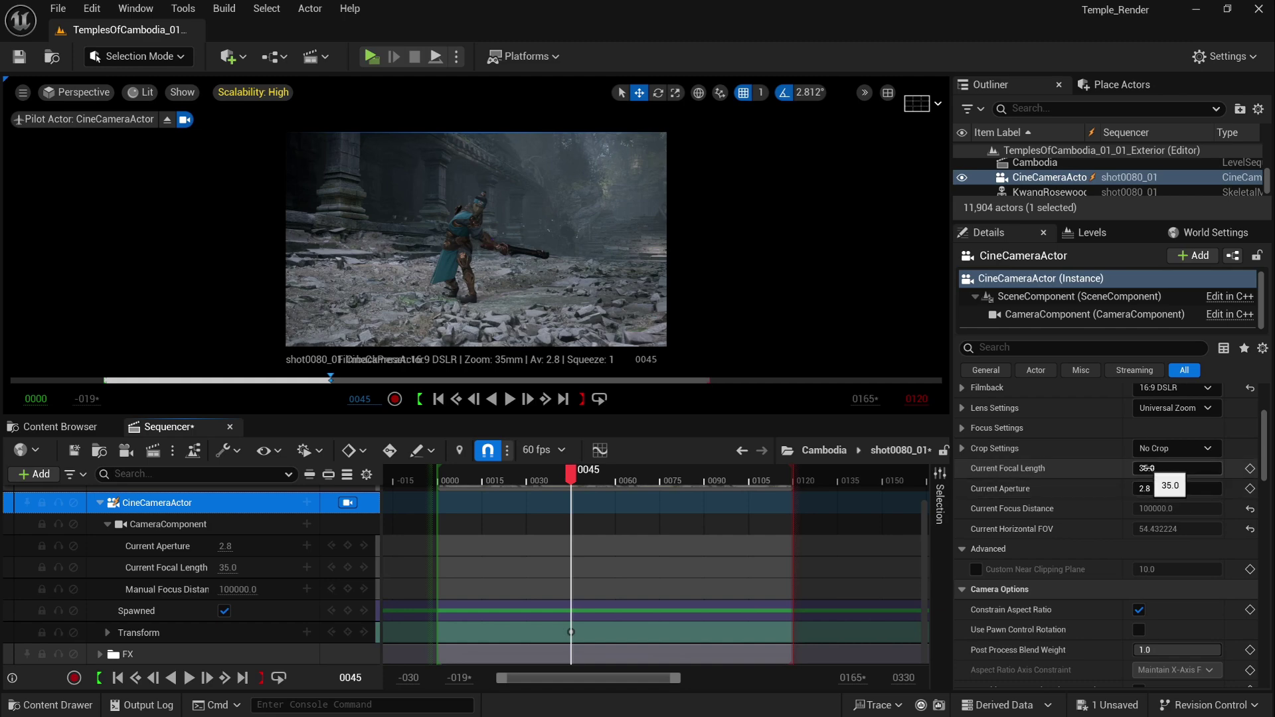
pyautogui.moveTo(1145, 468); pyautogui.dragTo(1245, 469)
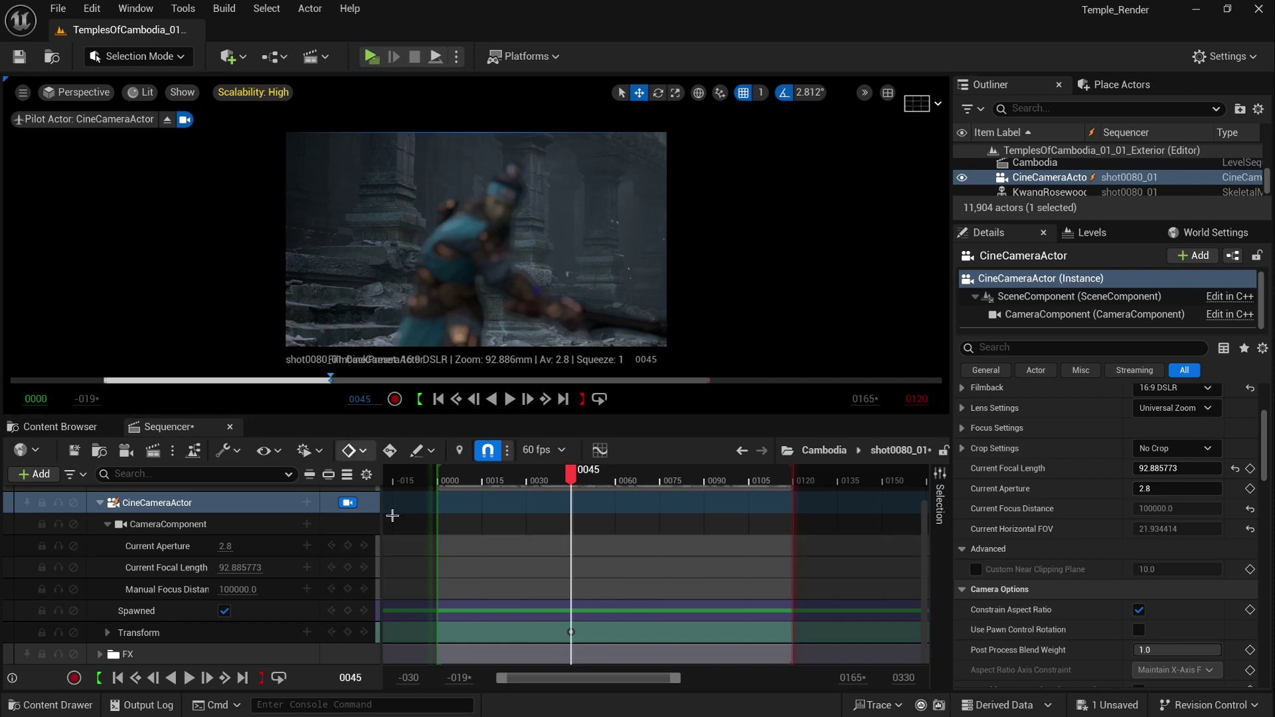
pyautogui.click(240, 570)
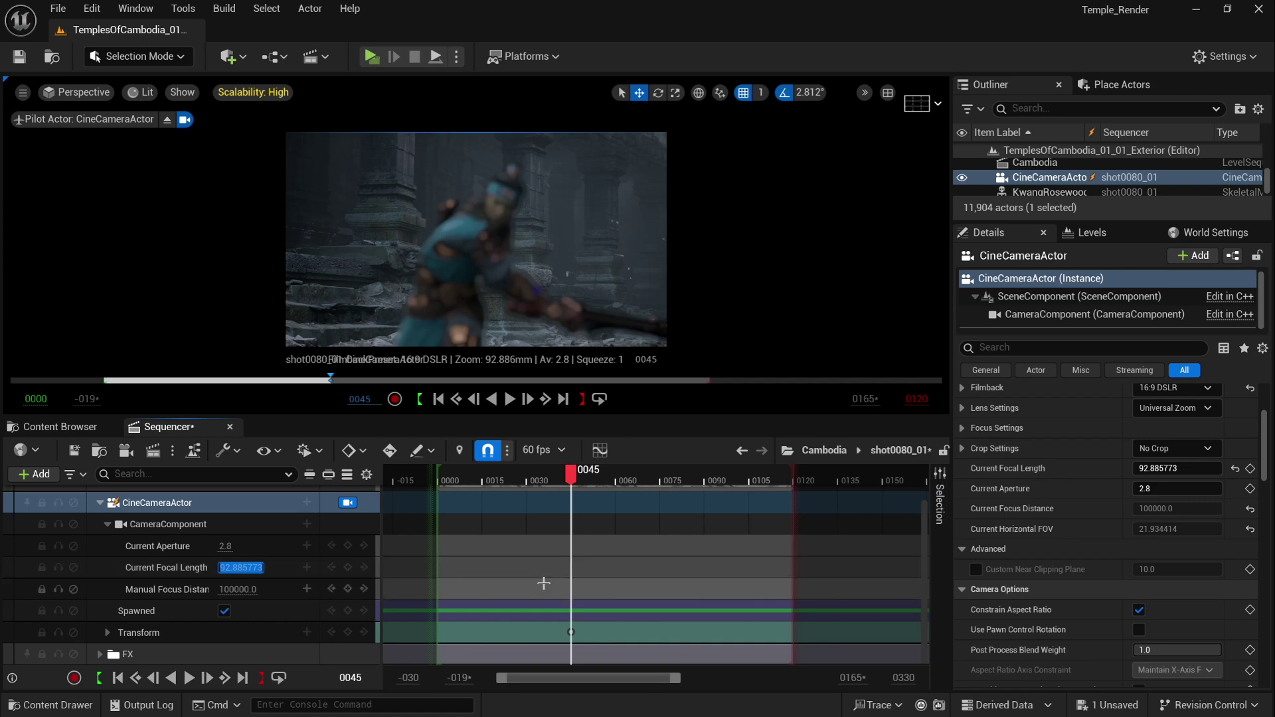
pyautogui.write('80')
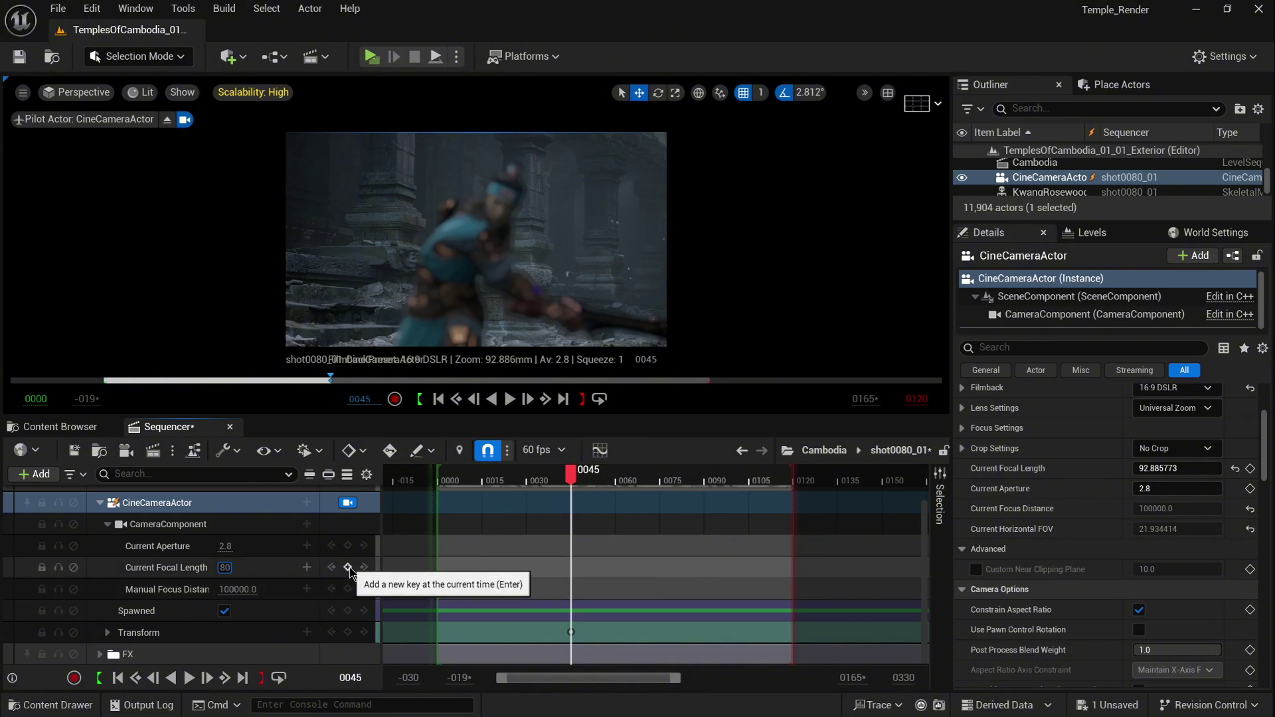
pyautogui.click(348, 568)
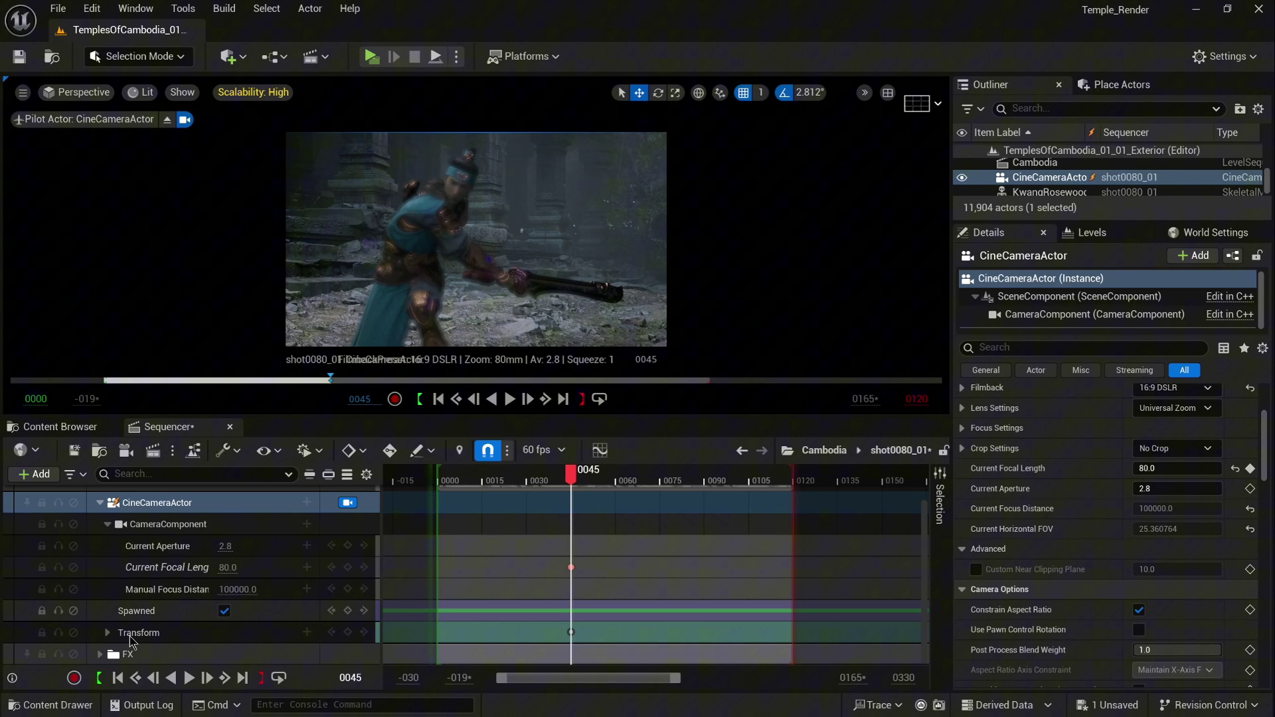
# Eyedrop the warrior for a Manual Focus Distance of 2906.539551 and key it at frame 0045
pyautogui.click(349, 633)
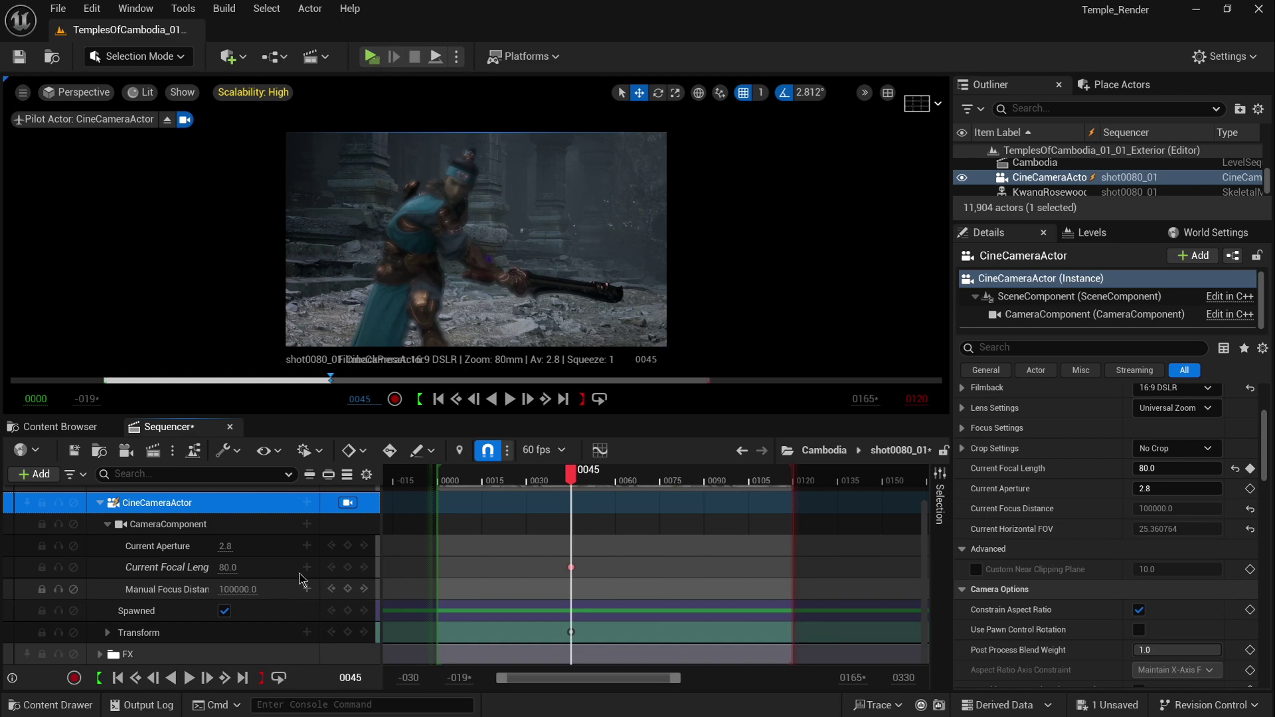
pyautogui.click(154, 593)
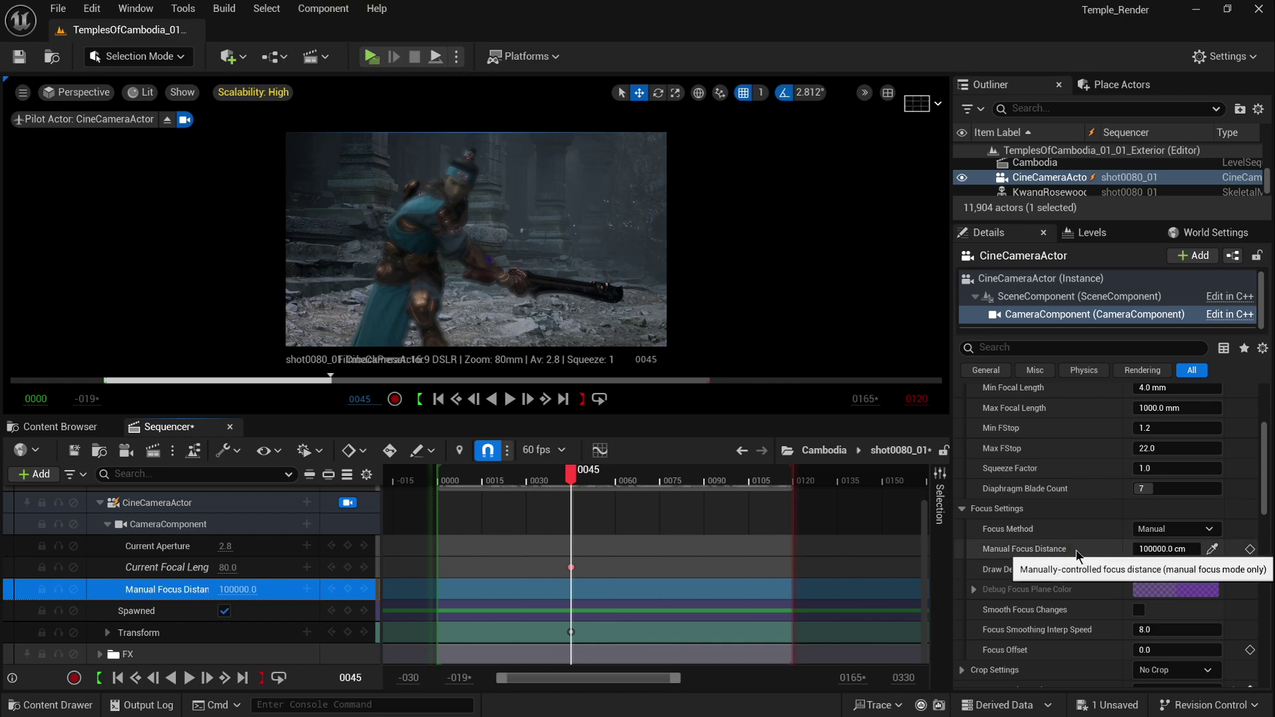
pyautogui.click(1214, 548)
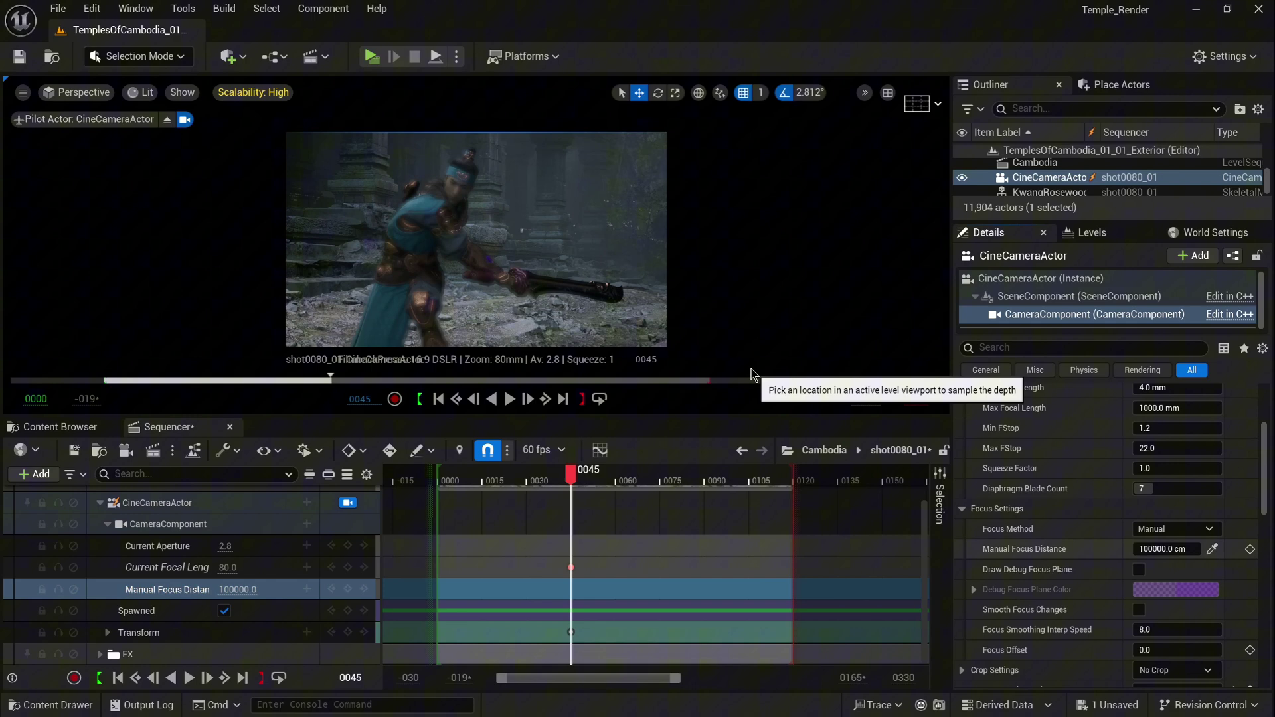
pyautogui.click(443, 223)
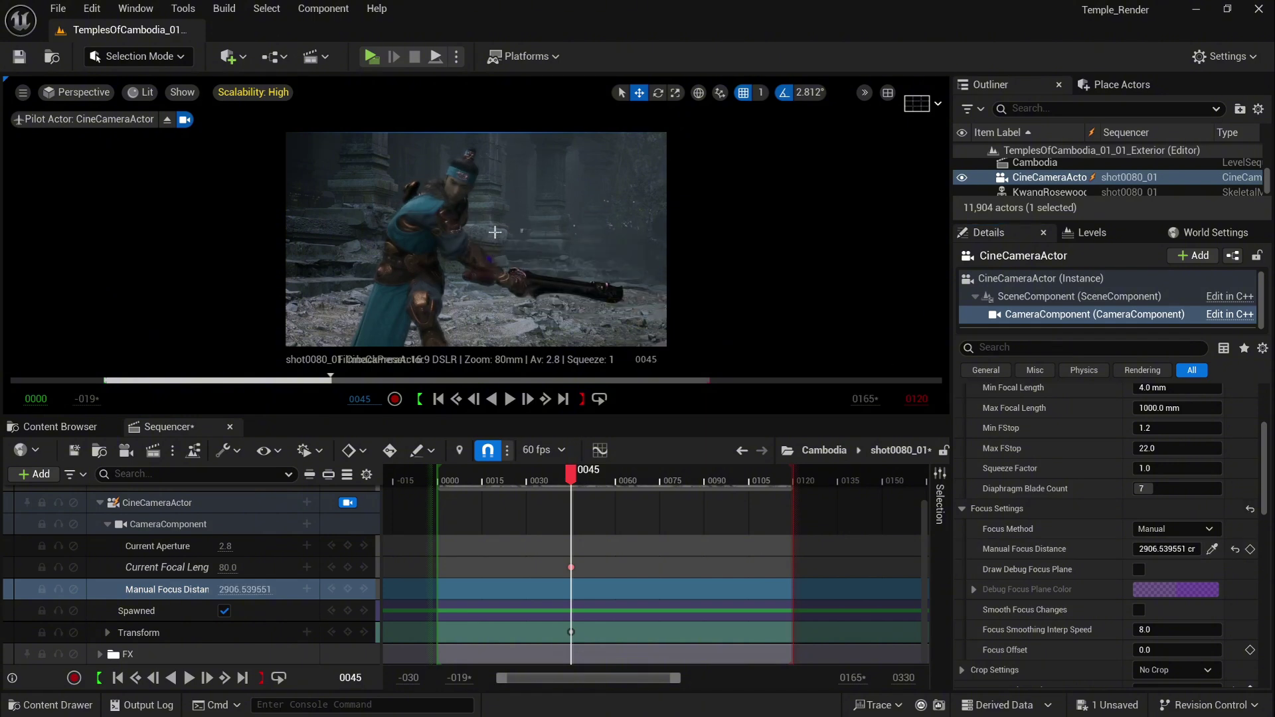
pyautogui.click(1250, 550)
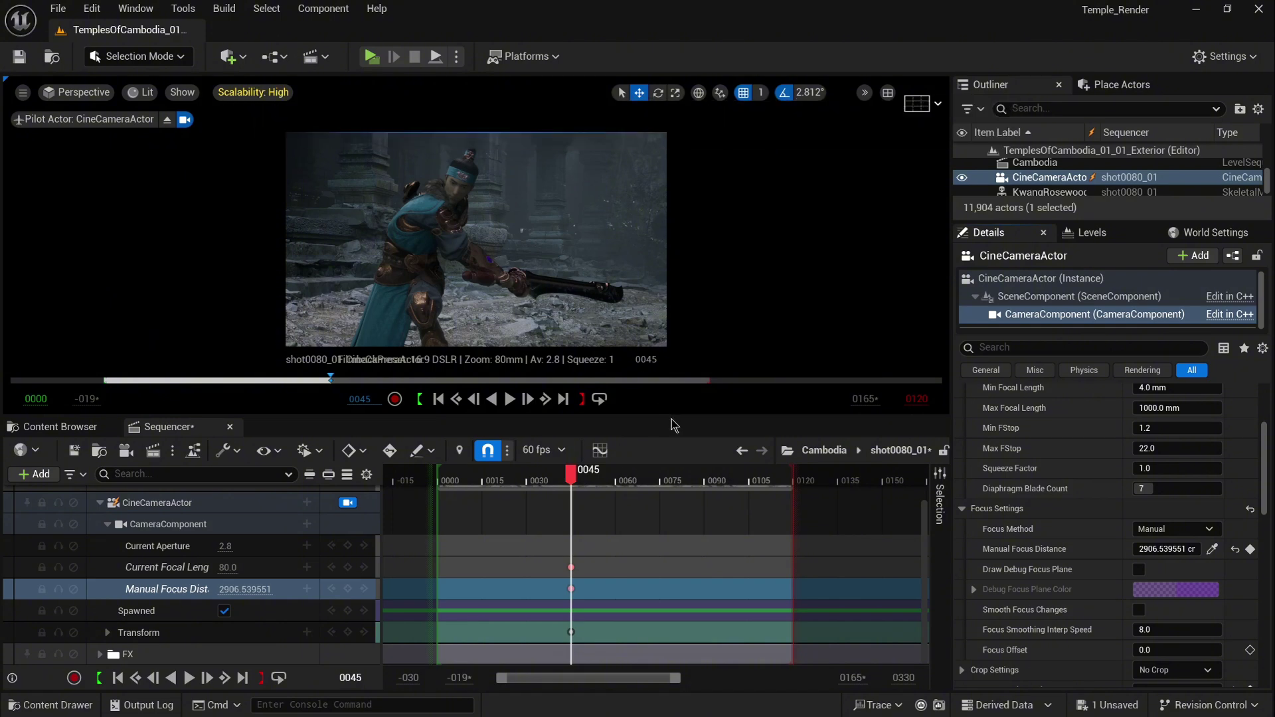
# Resize the viewport/Sequencer split to show the camera tracks, then scrub around frame 0045
pyautogui.moveTo(673, 419); pyautogui.dragTo(657, 599)
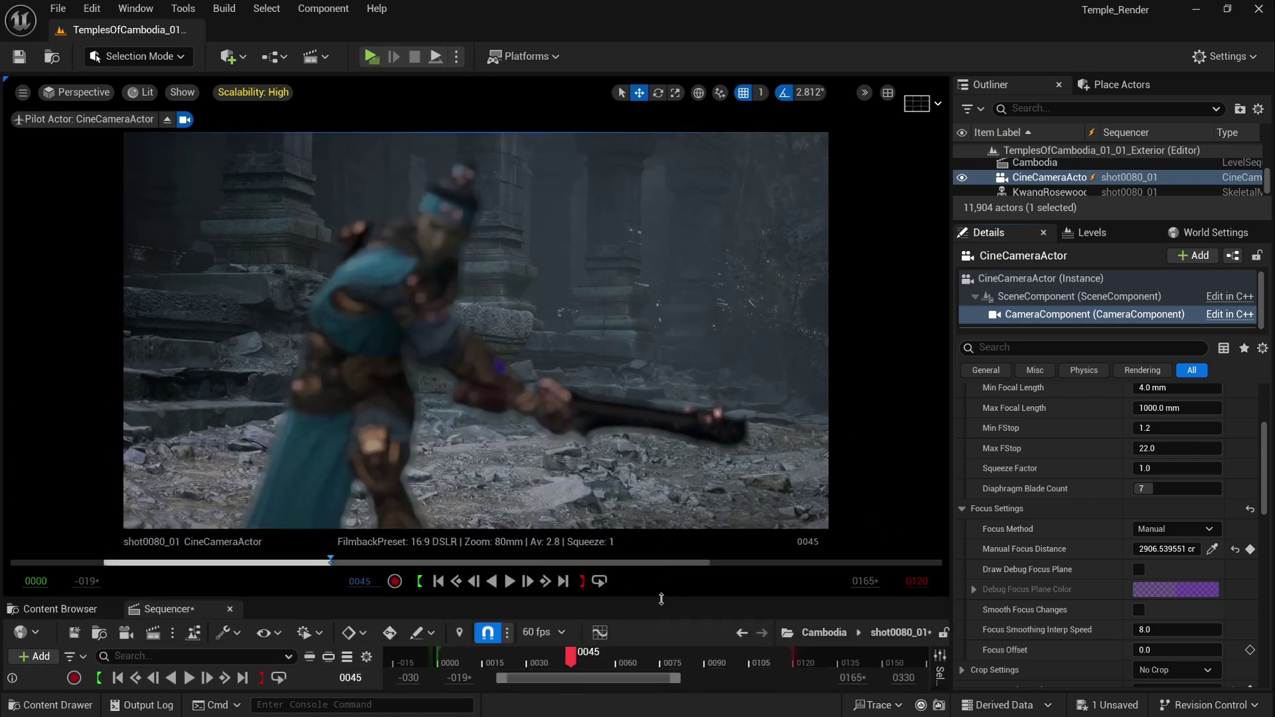
pyautogui.moveTo(667, 599); pyautogui.dragTo(676, 377)
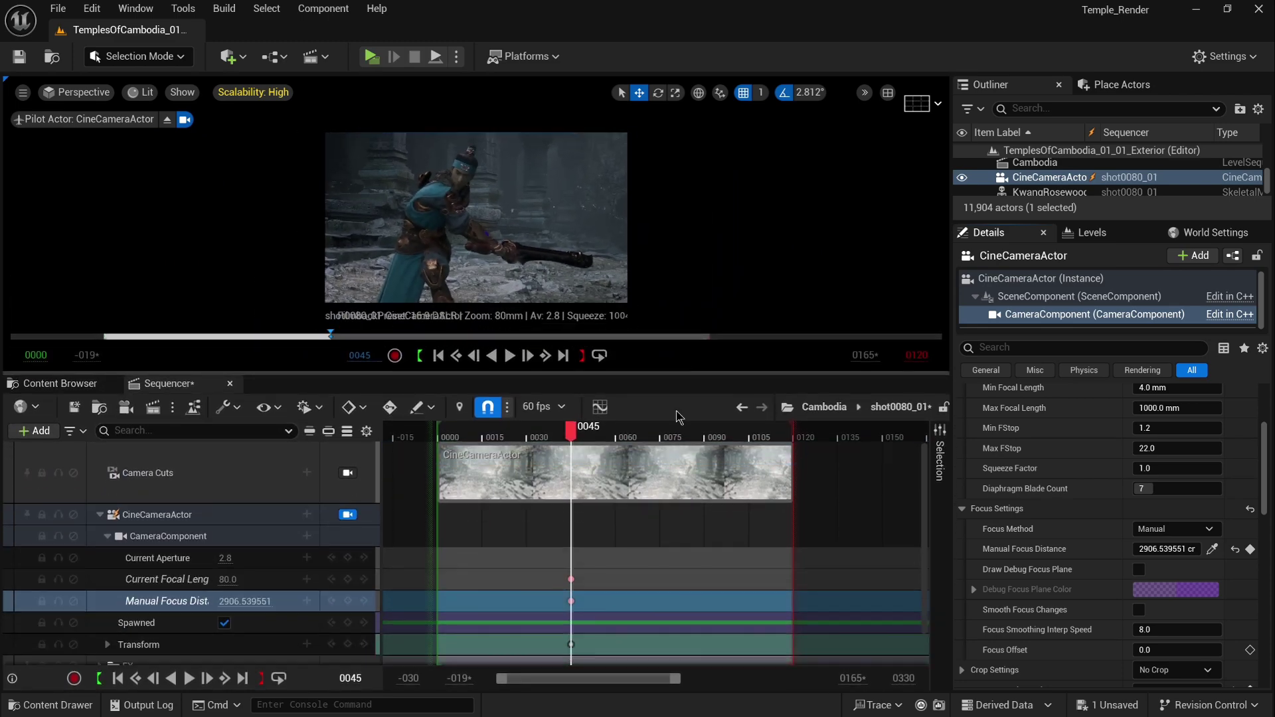
pyautogui.moveTo(588, 437)
pyautogui.mouseDown()
pyautogui.moveTo(629, 440)
pyautogui.moveTo(578, 455)
pyautogui.mouseUp()
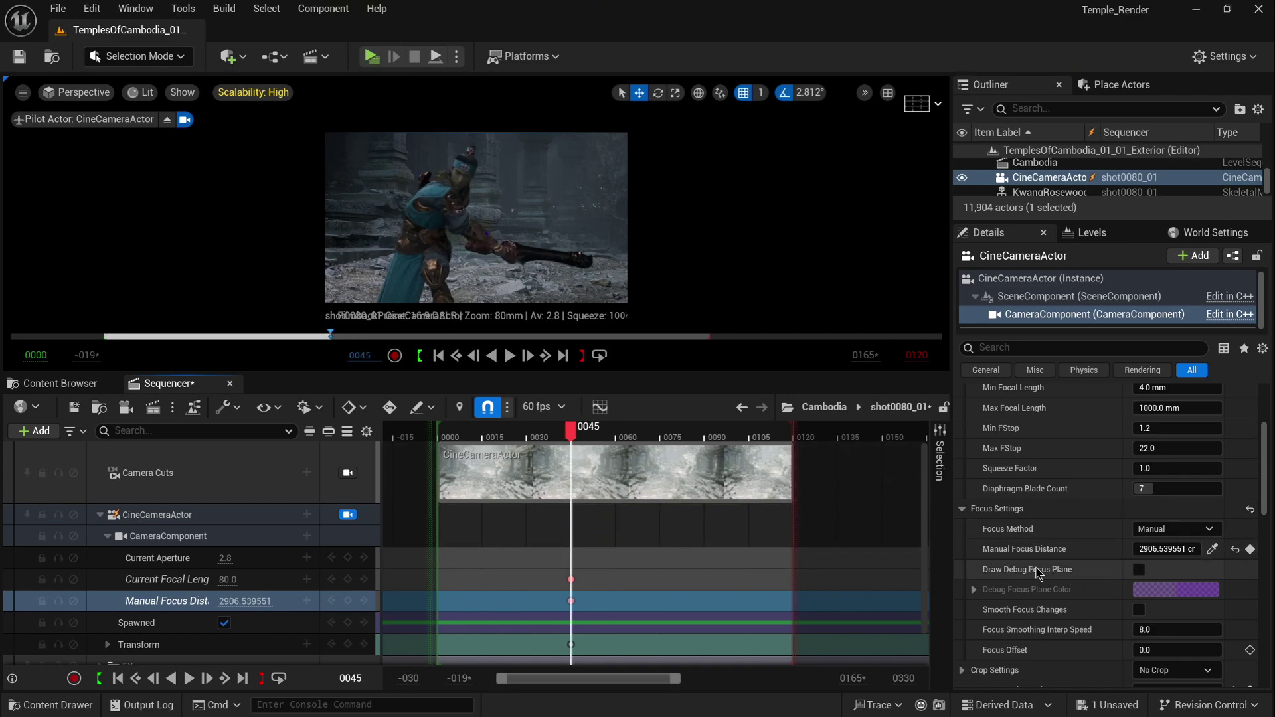
# Using the debug focus plane, pull Manual Focus Distance to 499.423035 on the character and key it at 0045
pyautogui.click(1139, 570)
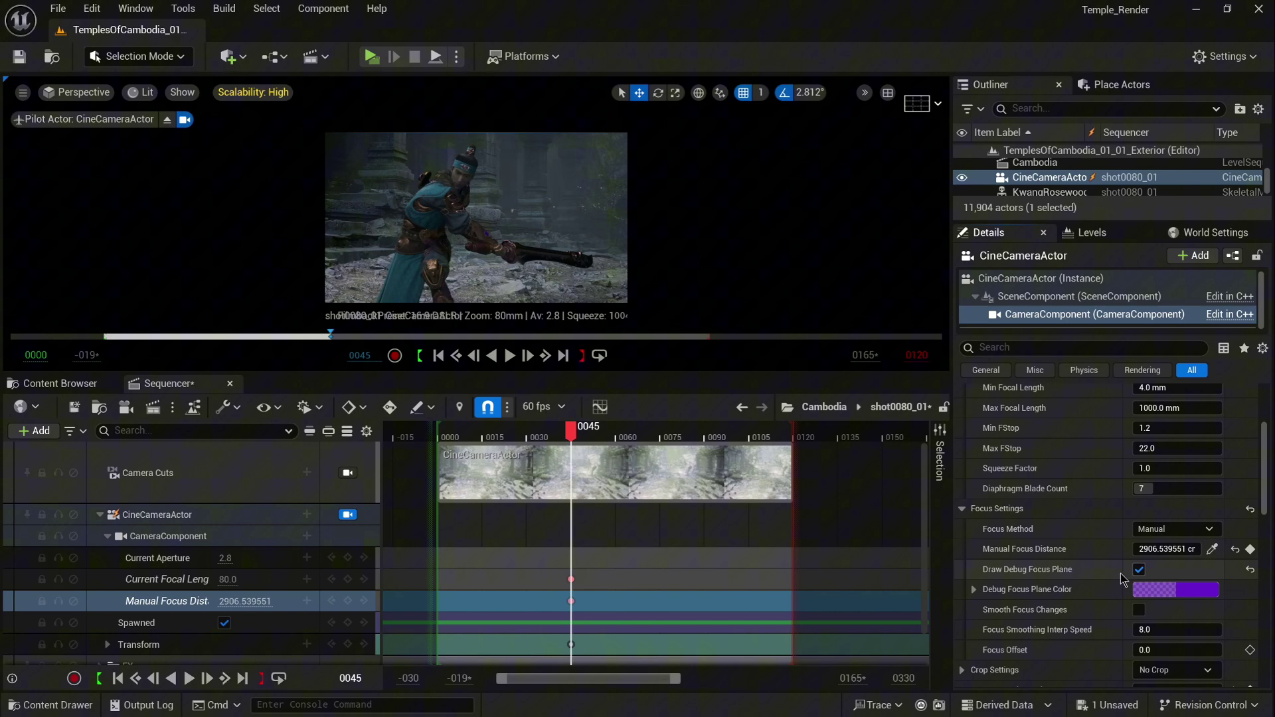
pyautogui.click(279, 606)
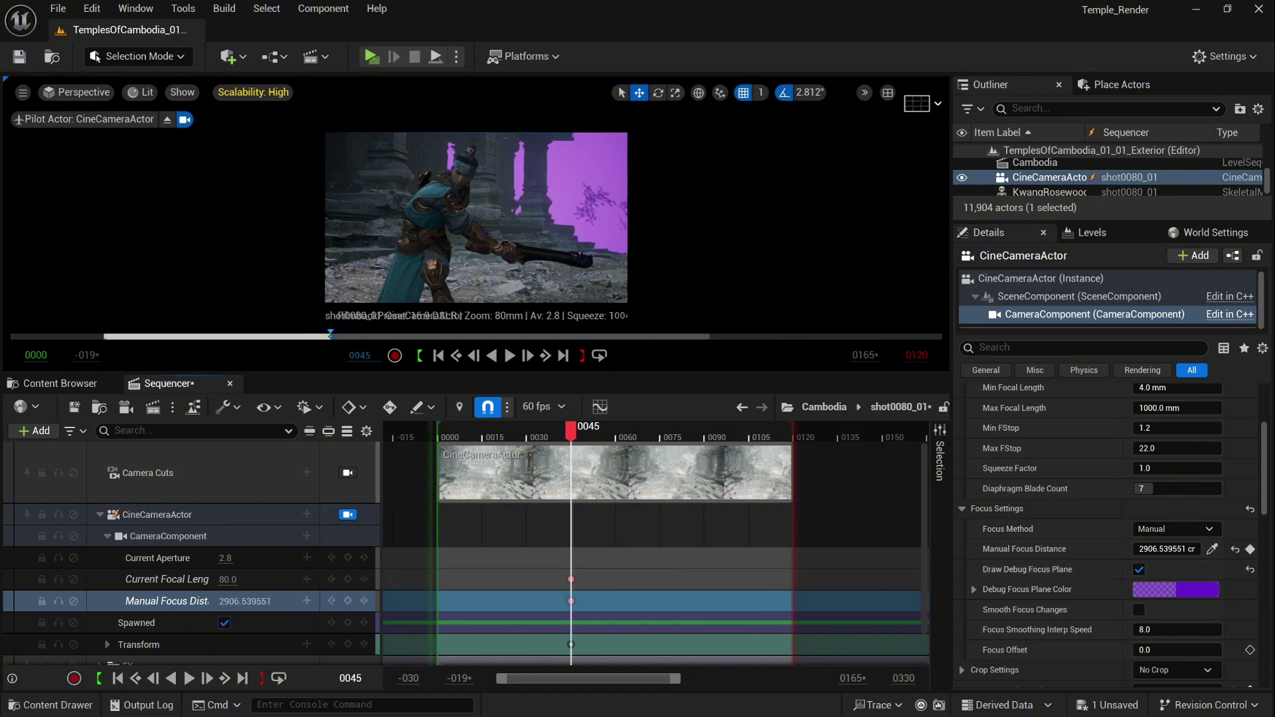
pyautogui.moveTo(244, 601); pyautogui.dragTo(170, 601)
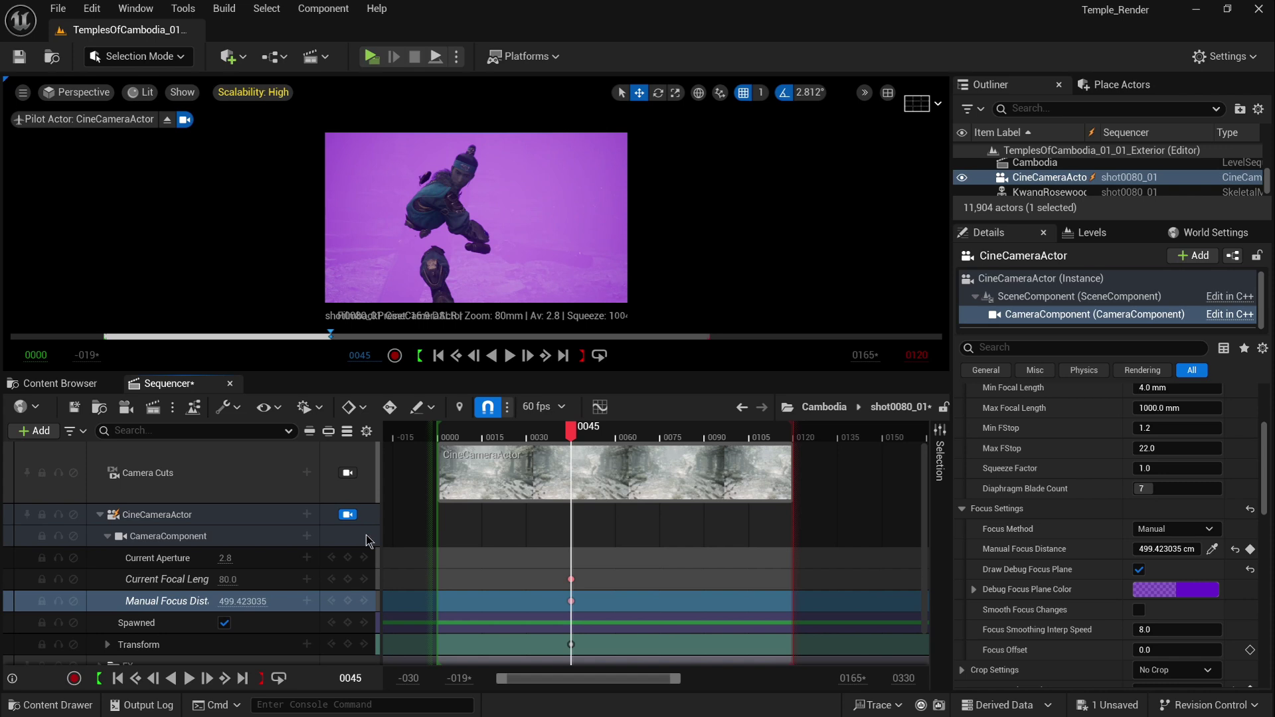
pyautogui.click(348, 602)
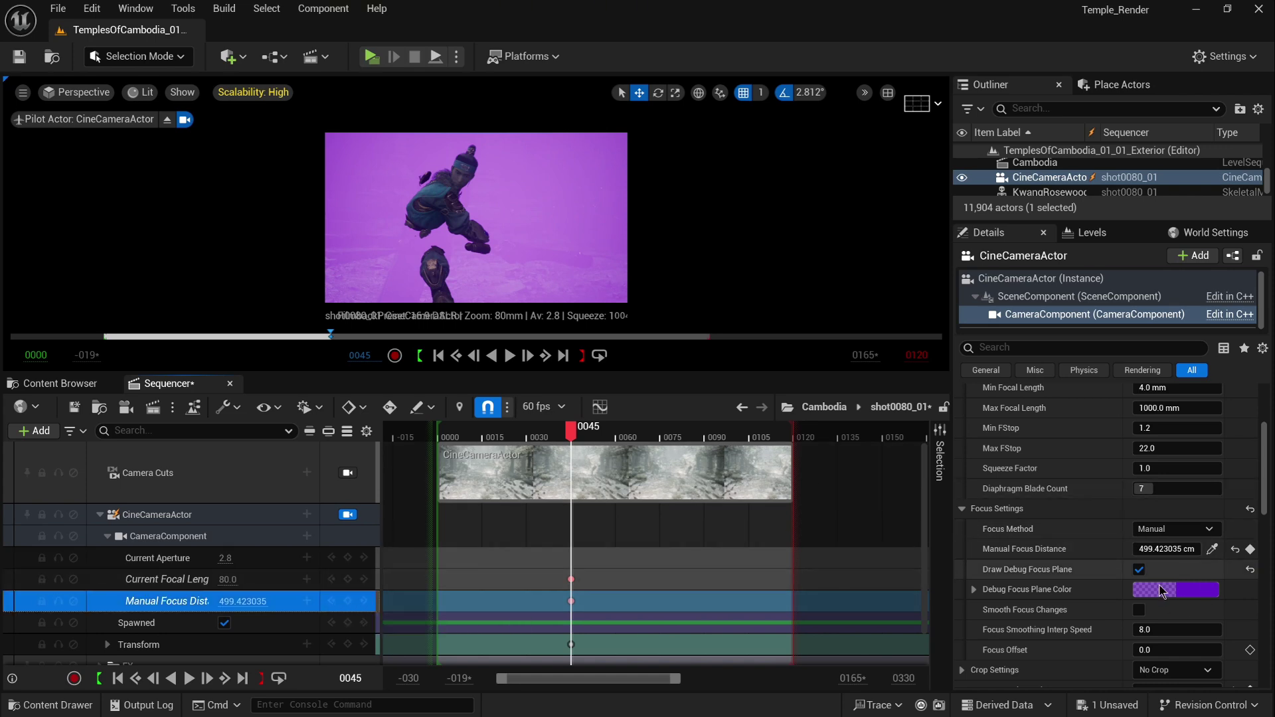
pyautogui.click(1139, 569)
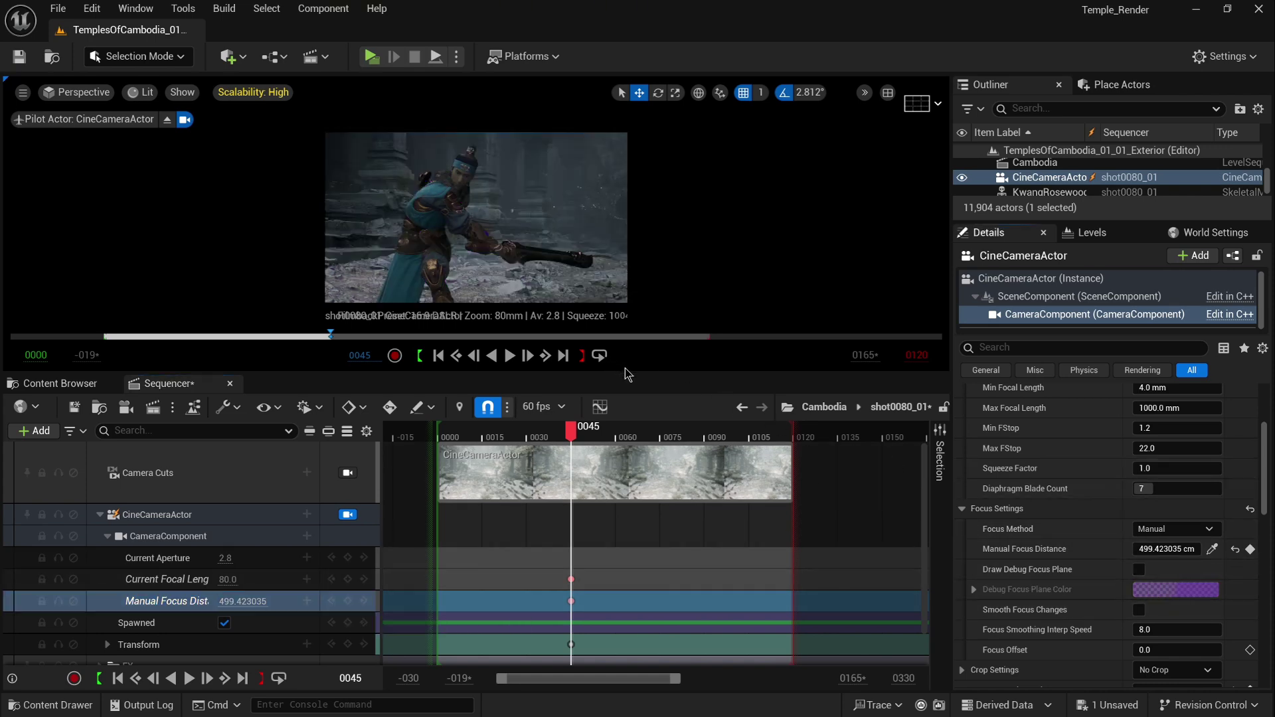
pyautogui.moveTo(628, 375); pyautogui.dragTo(631, 634)
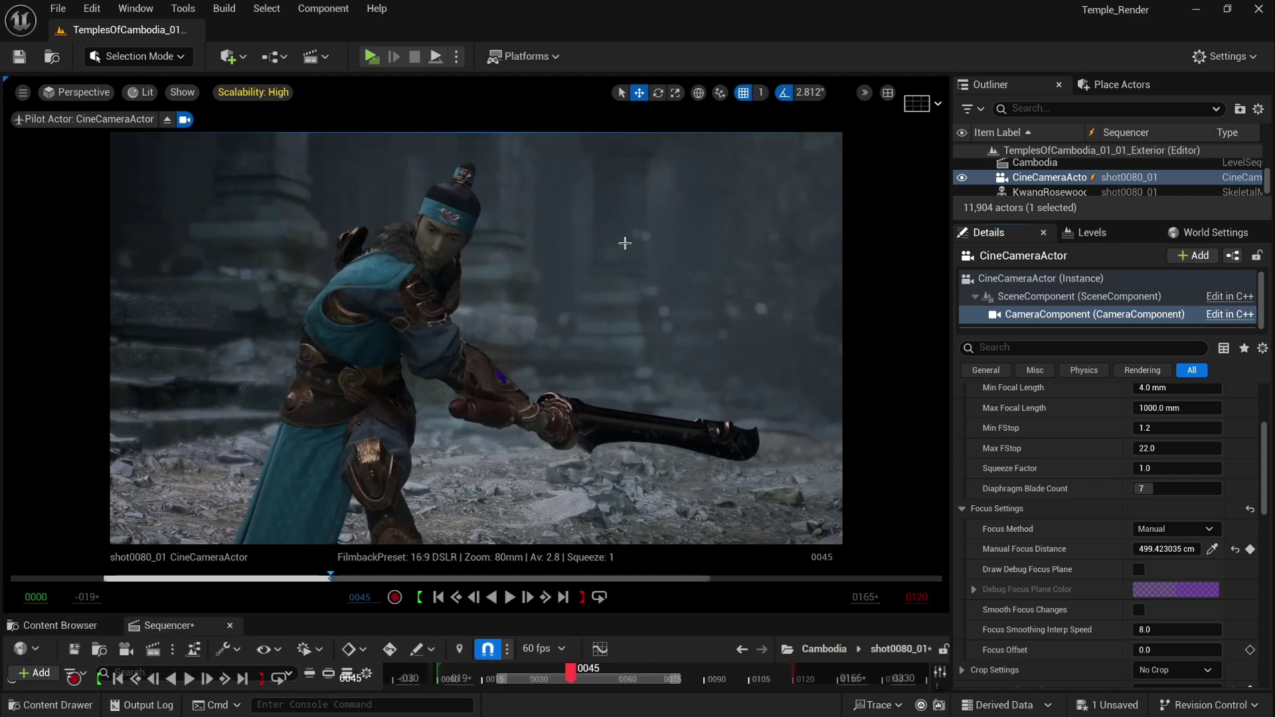
# Set the viewport Scalability to Cinematic
pyautogui.click(255, 93)
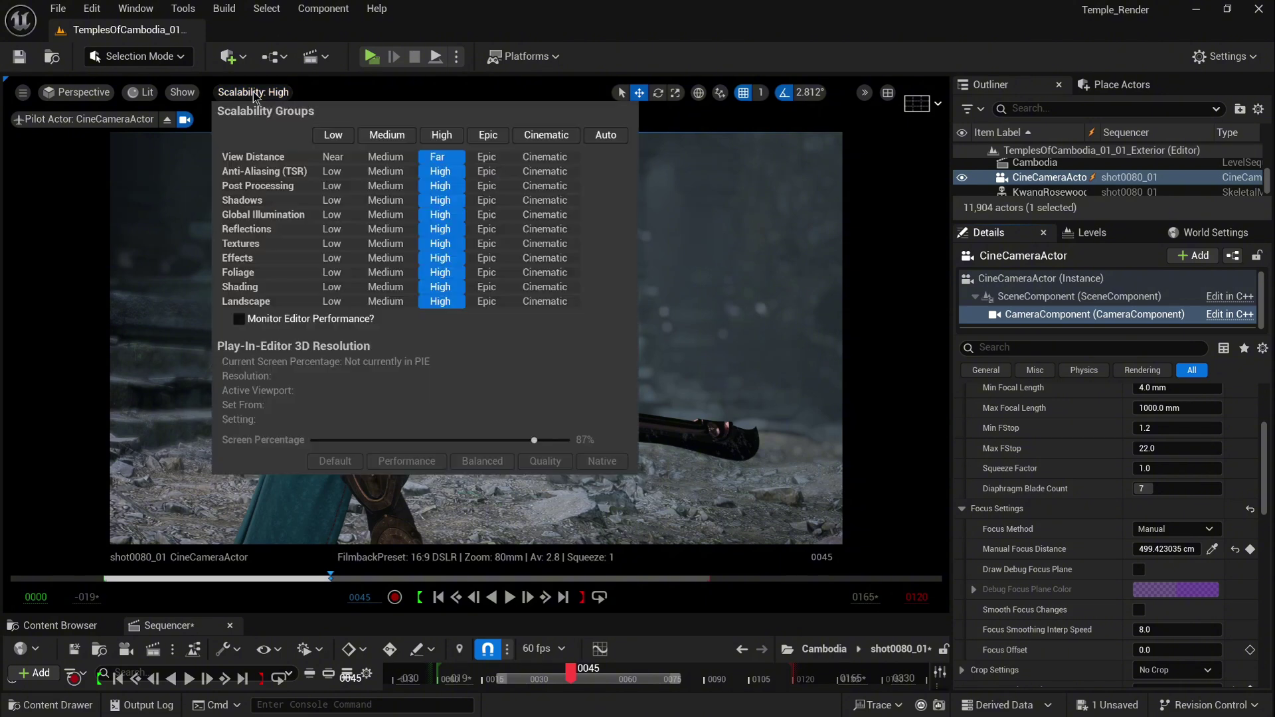
pyautogui.click(544, 135)
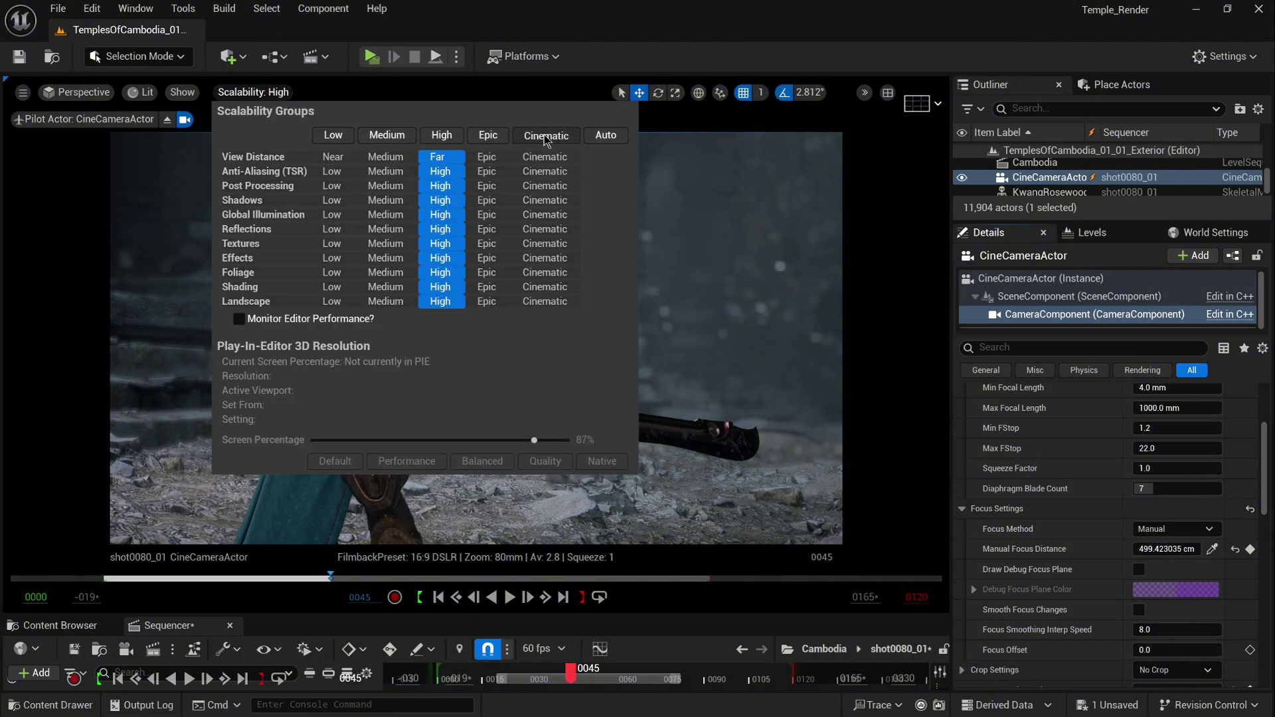
pyautogui.click(584, 13)
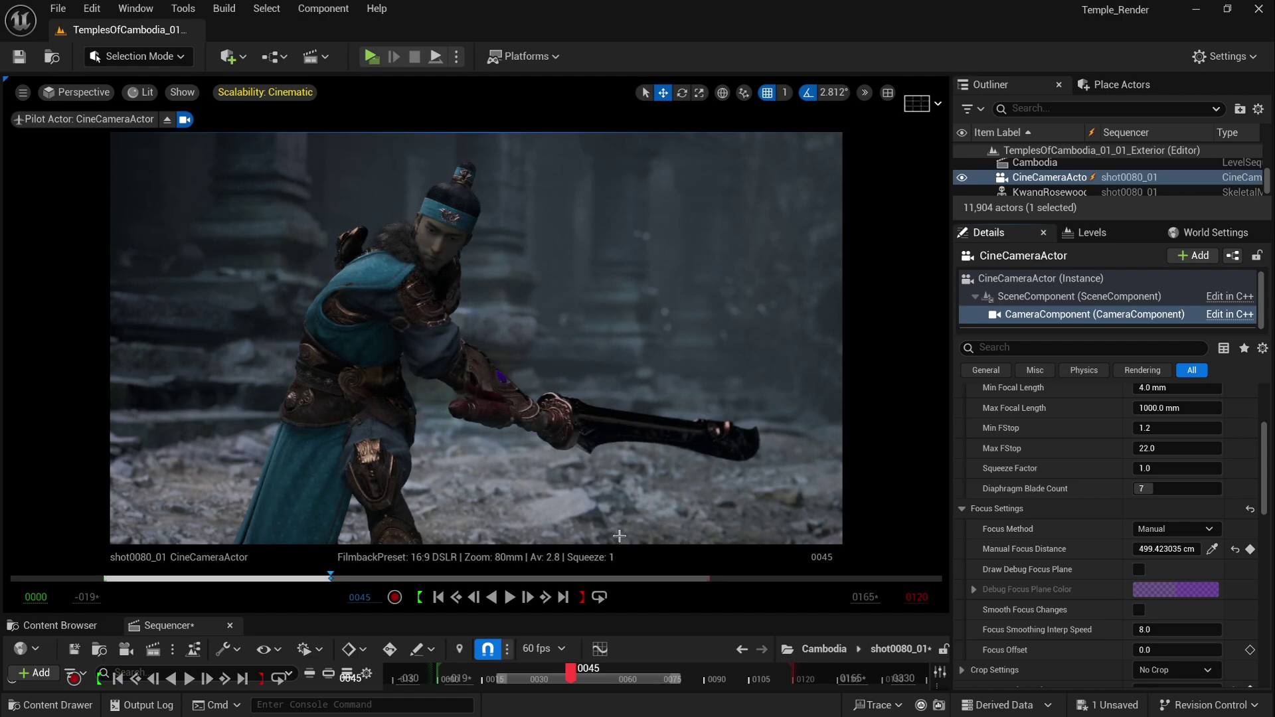
# Enlarge the Sequencer to show the camera tracks and select the Current Aperture value
pyautogui.moveTo(663, 616); pyautogui.dragTo(661, 402)
pyautogui.scroll(-1, 597, 598)
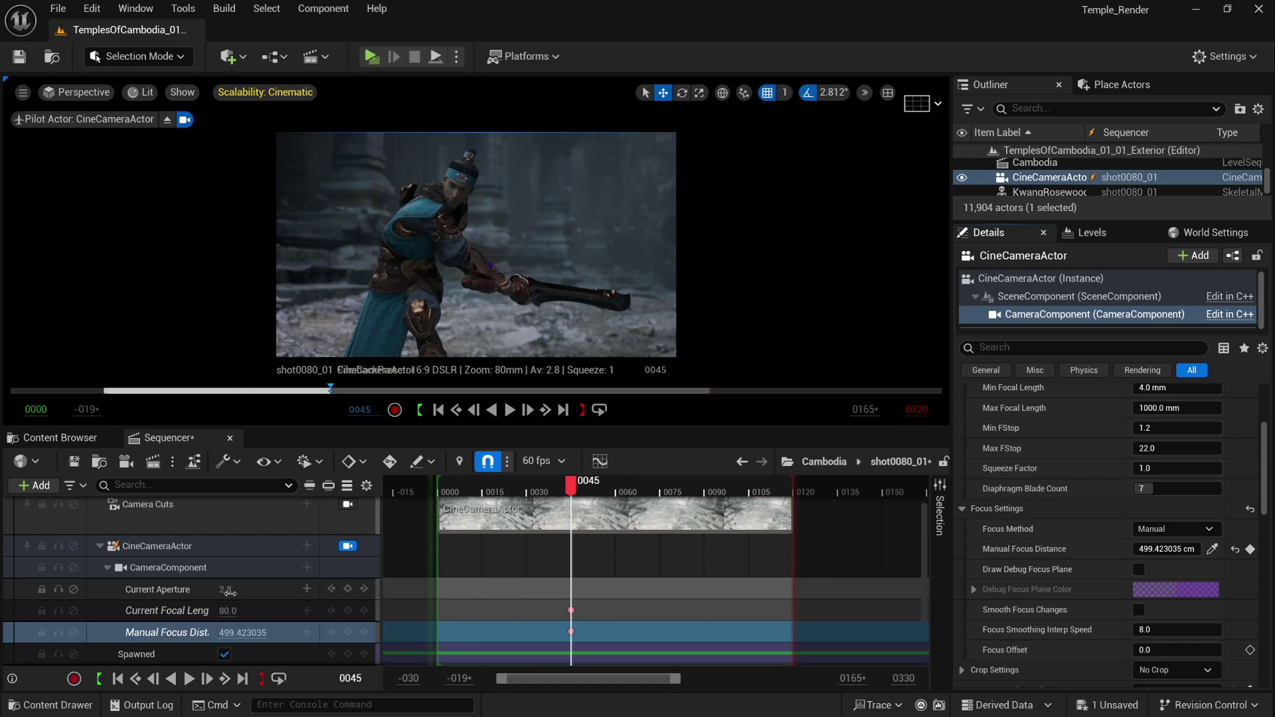
pyautogui.click(230, 592)
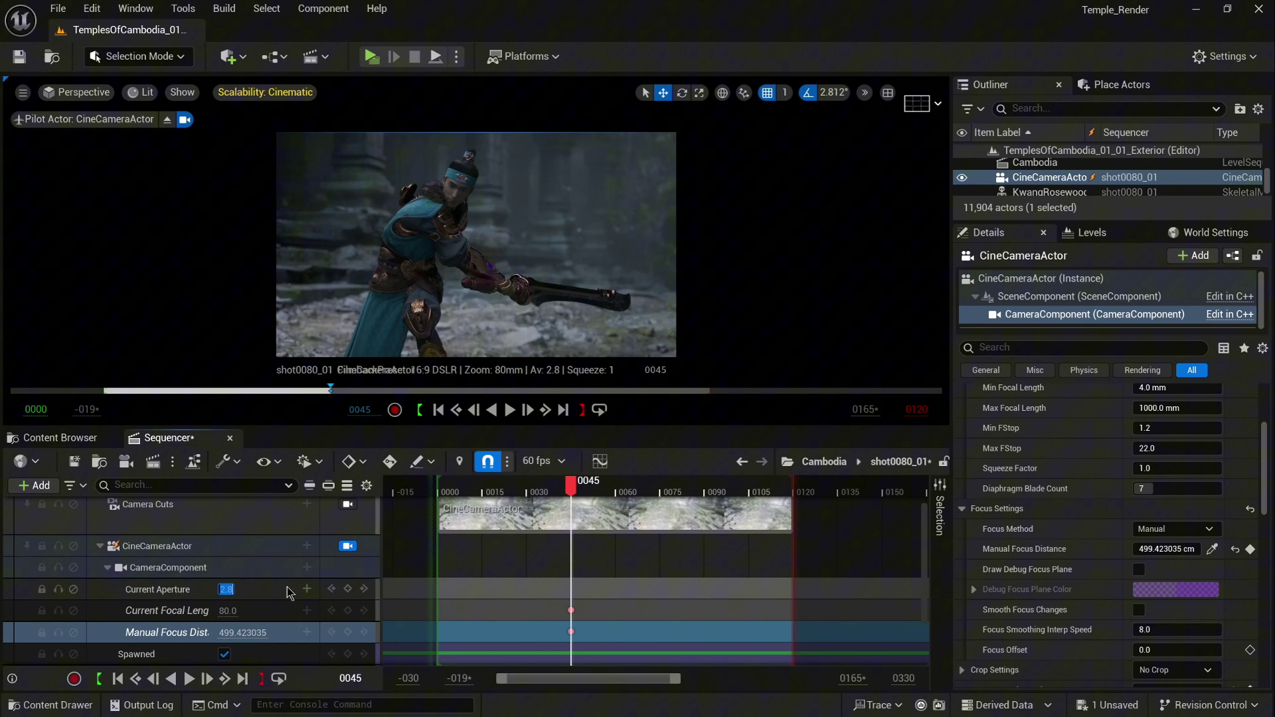
# Set Current Aperture to 20 (after trying 12), key it at frame 0045, and check depth of field
pyautogui.write('12')
pyautogui.press('Return')
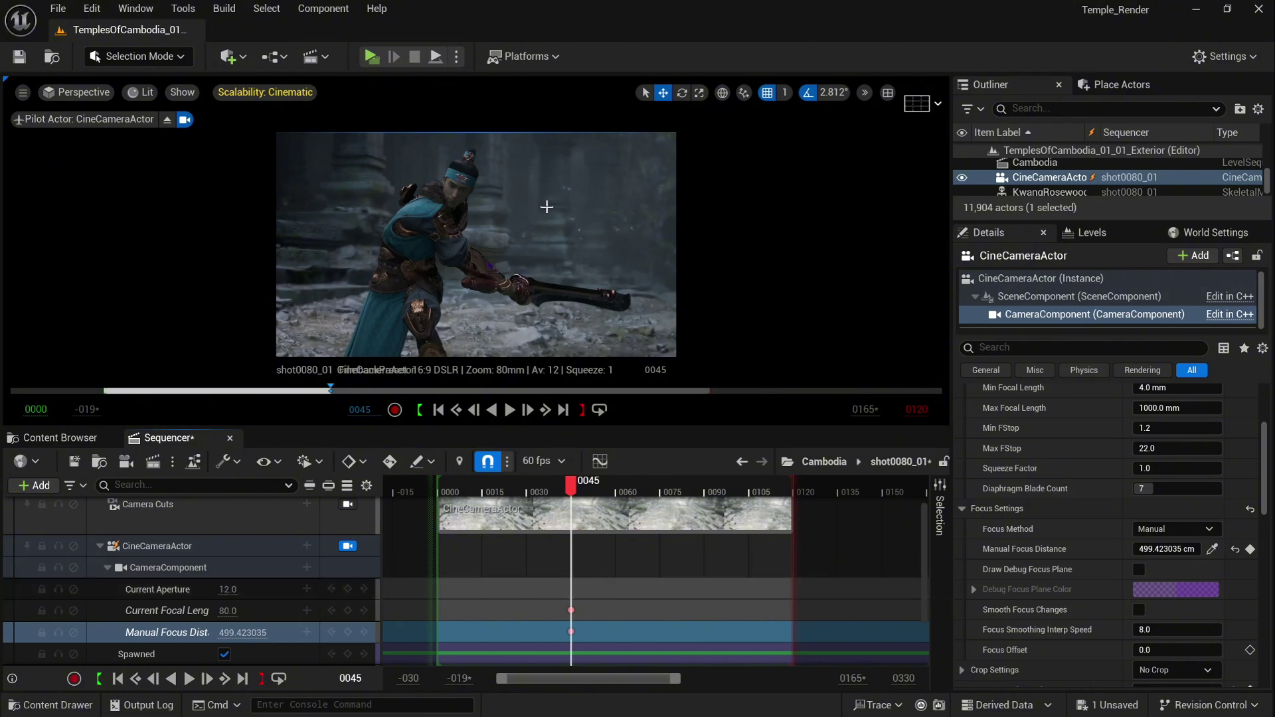
pyautogui.click(232, 590)
pyautogui.write('20')
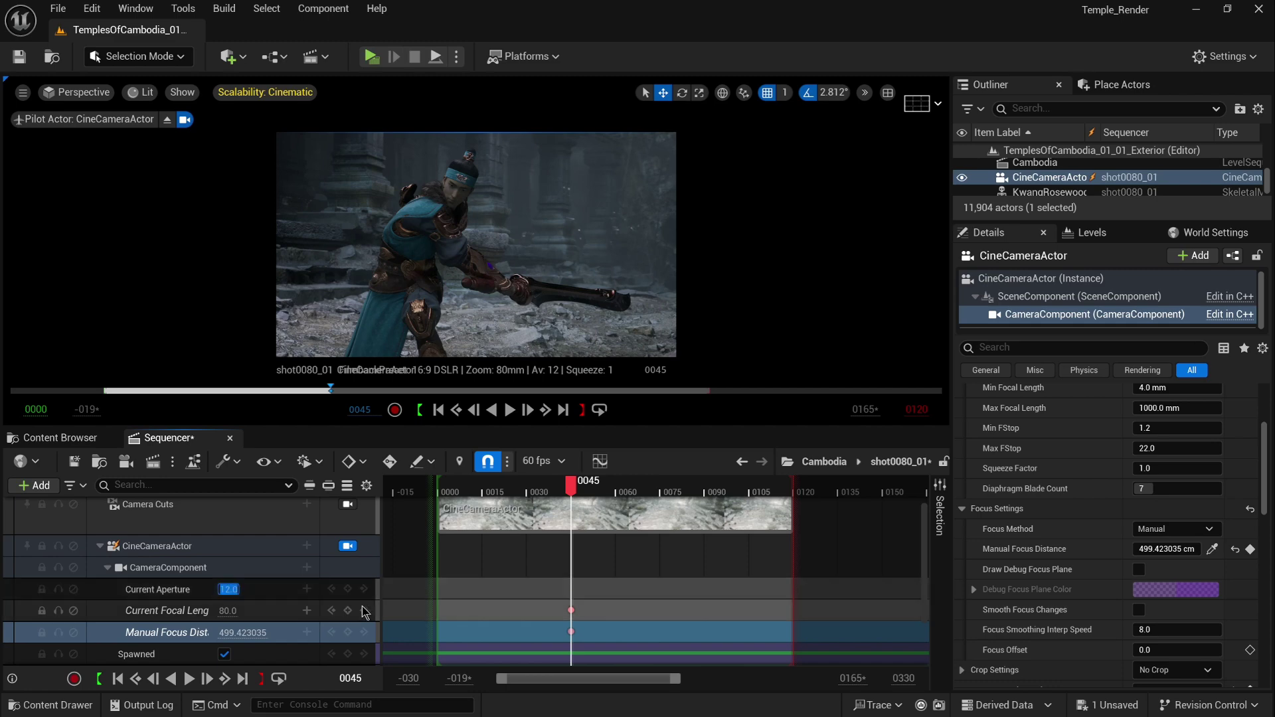
pyautogui.click(366, 610)
pyautogui.click(347, 589)
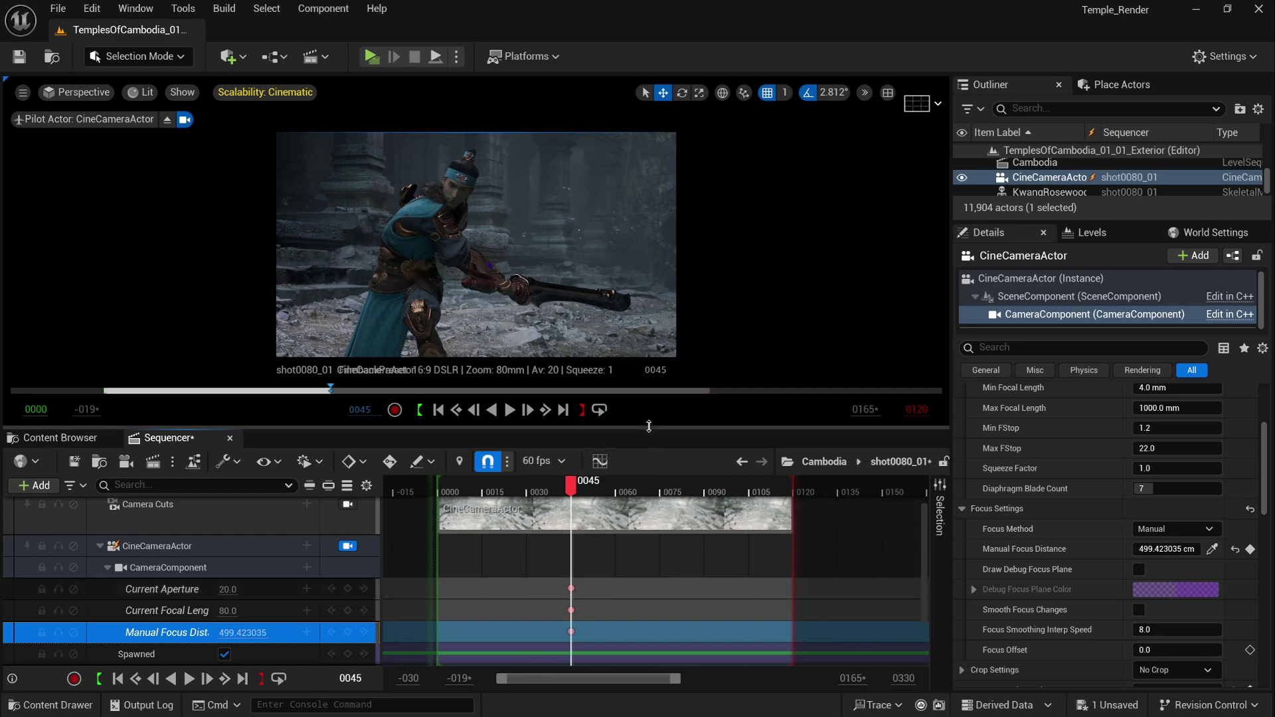
pyautogui.moveTo(651, 429); pyautogui.dragTo(639, 646)
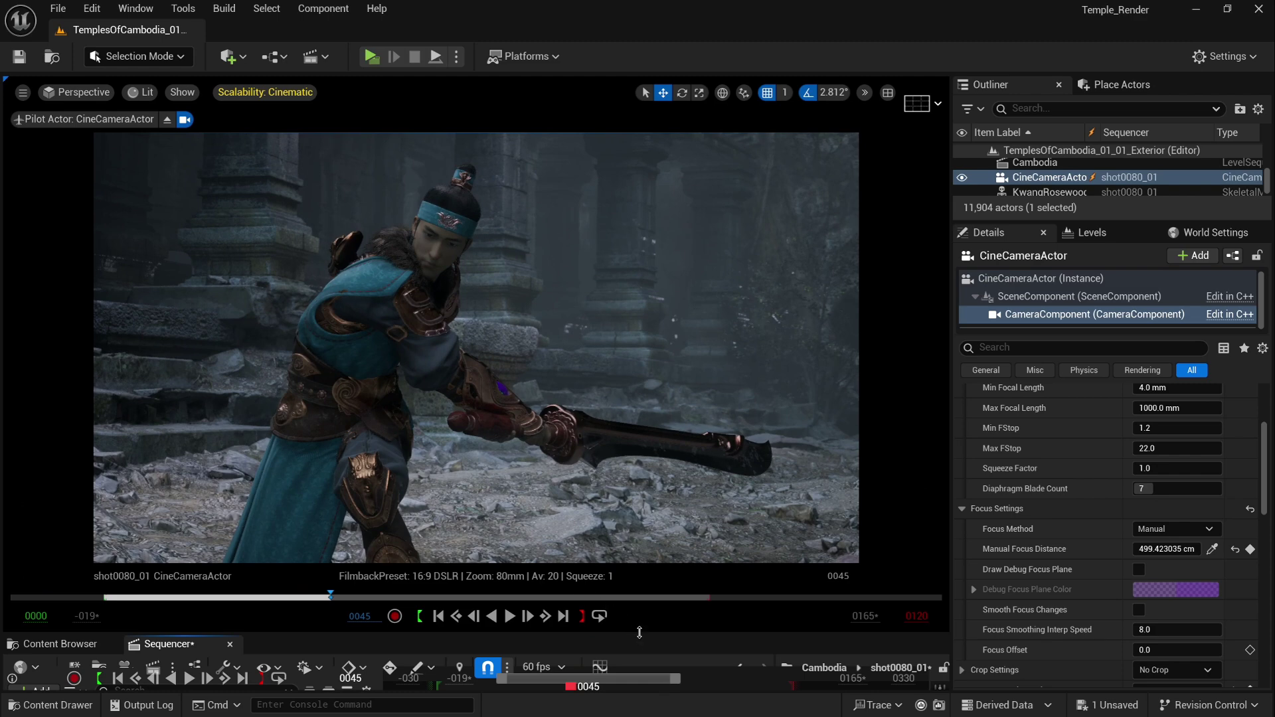
pyautogui.moveTo(639, 632); pyautogui.dragTo(639, 392)
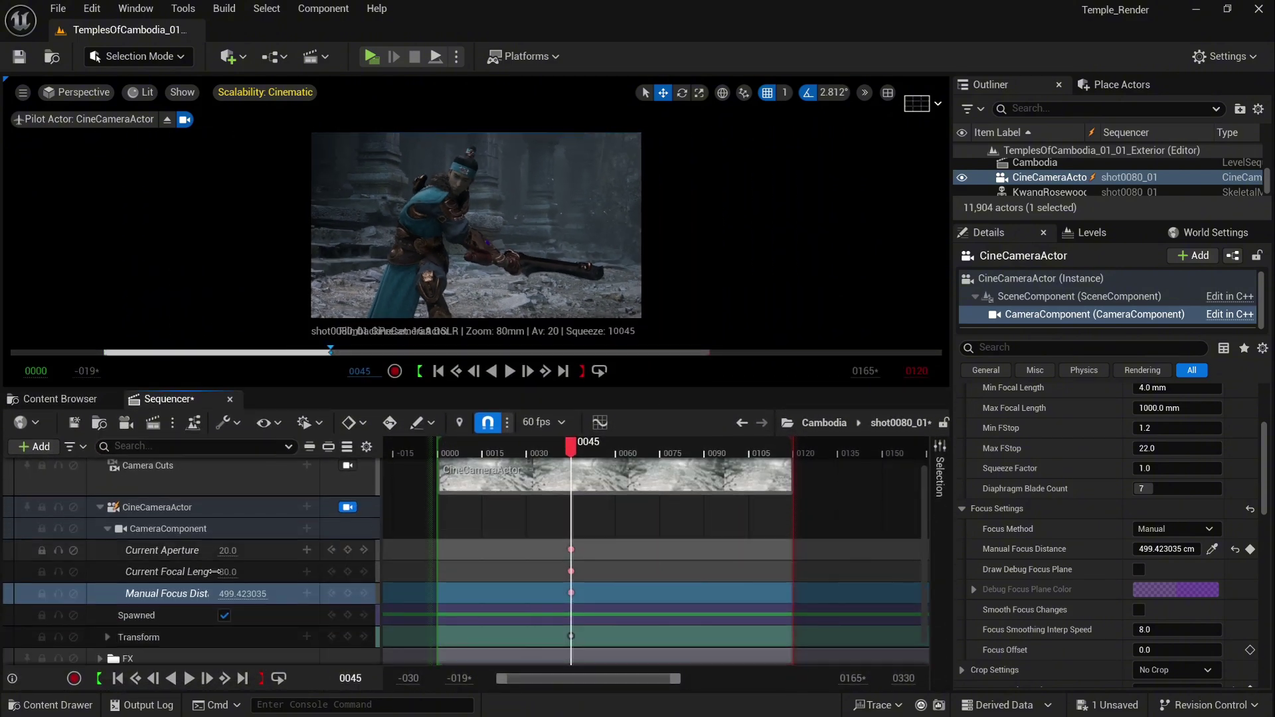
# Change Current Aperture to 2.0 at frame 0045, then move the playhead toward frame 0051
pyautogui.click(194, 576)
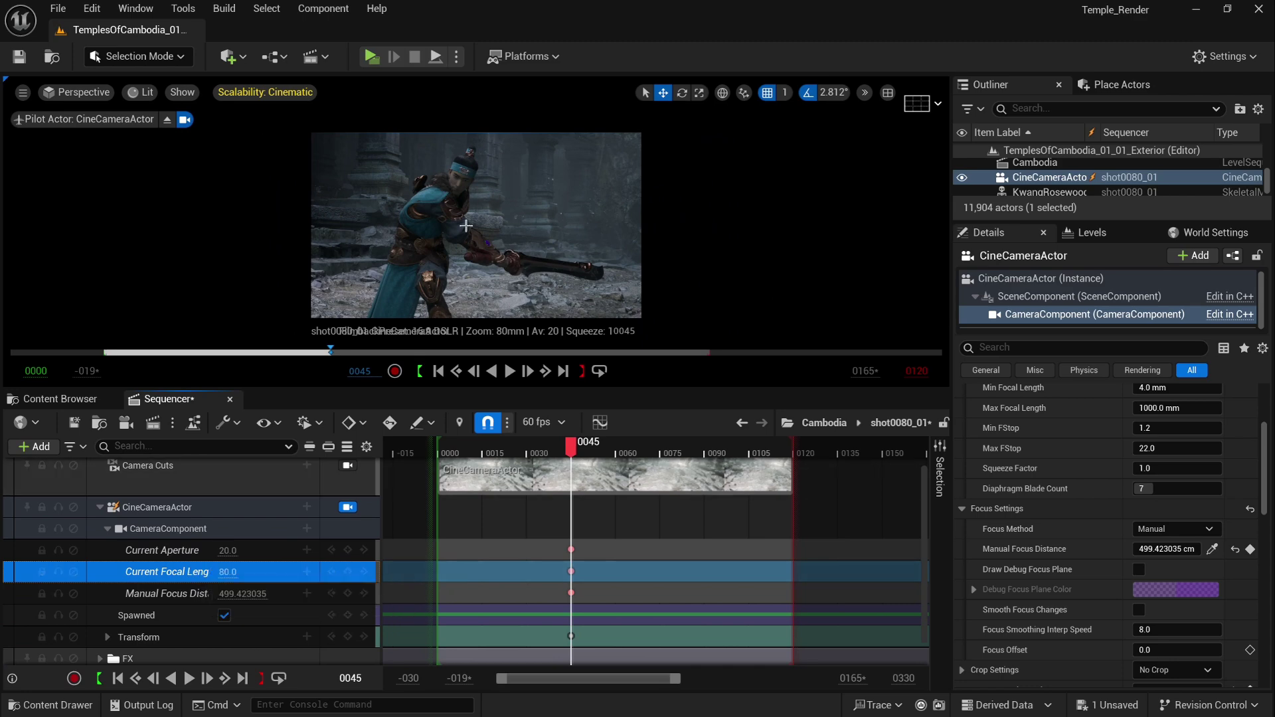
pyautogui.click(228, 551)
pyautogui.write('2')
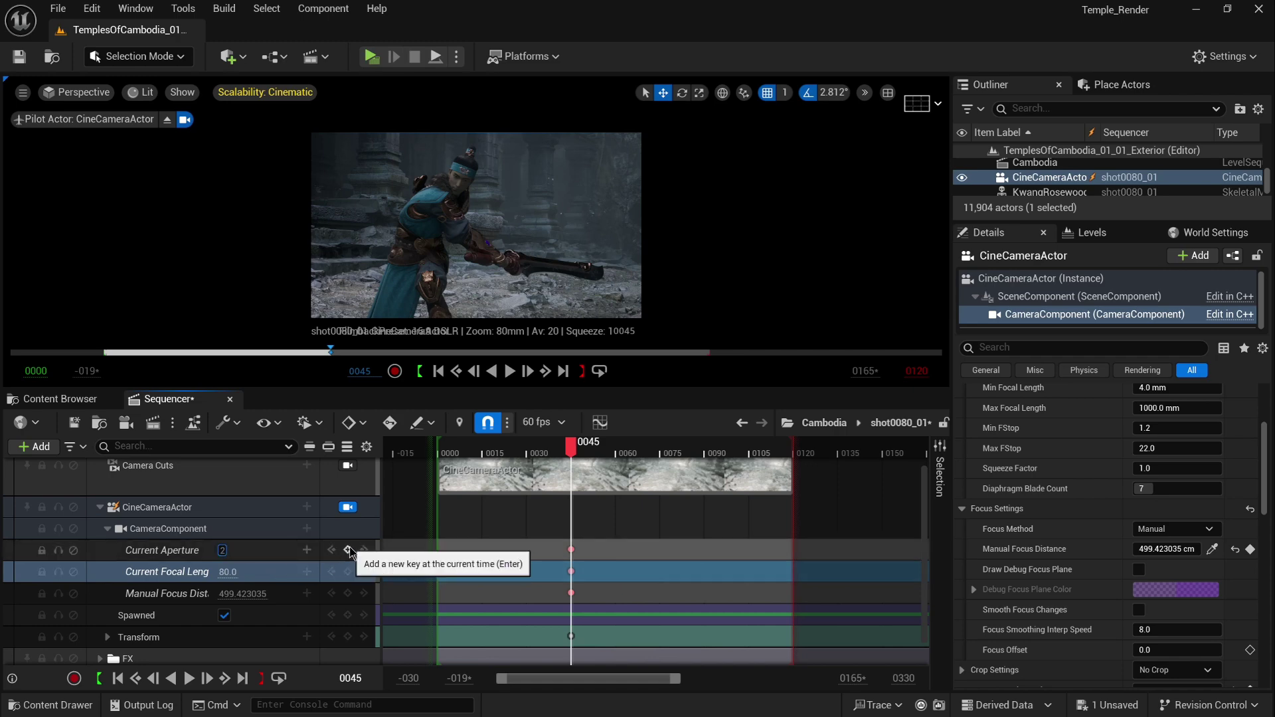
pyautogui.click(348, 551)
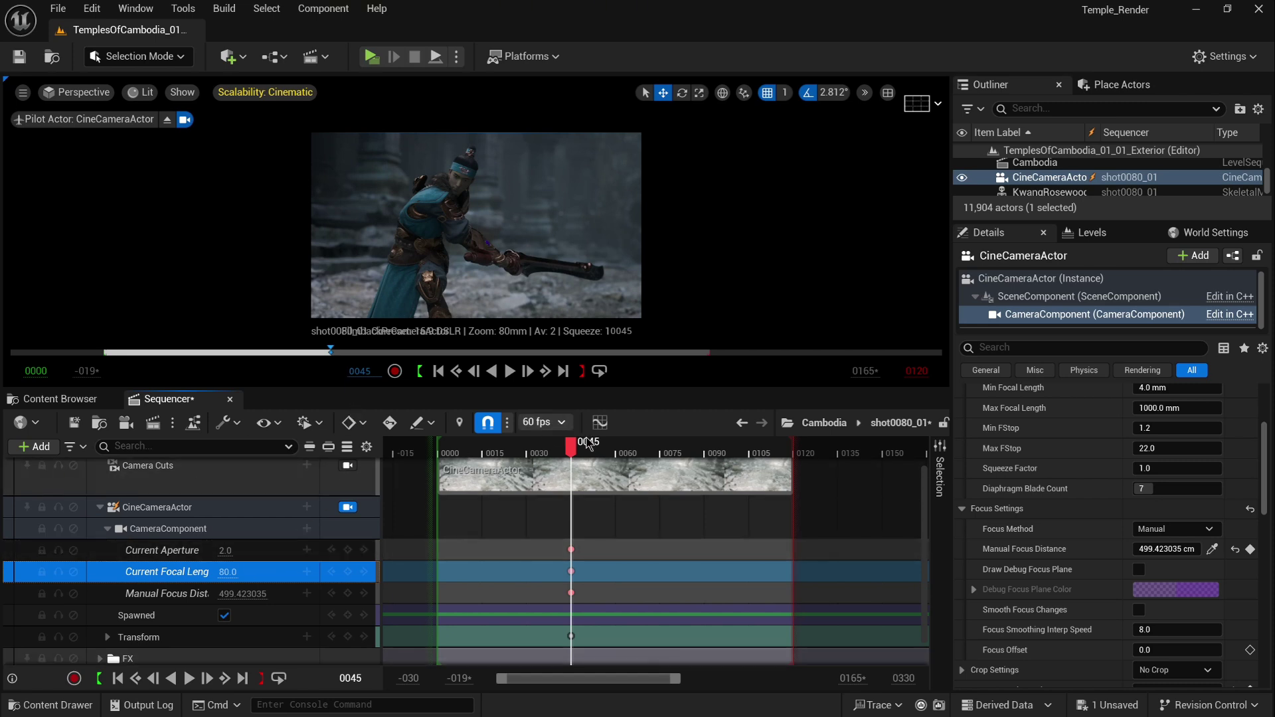
pyautogui.click(580, 458)
# Key a 24 mm focal length at frame 0050
pyautogui.moveTo(586, 457); pyautogui.dragTo(591, 458)
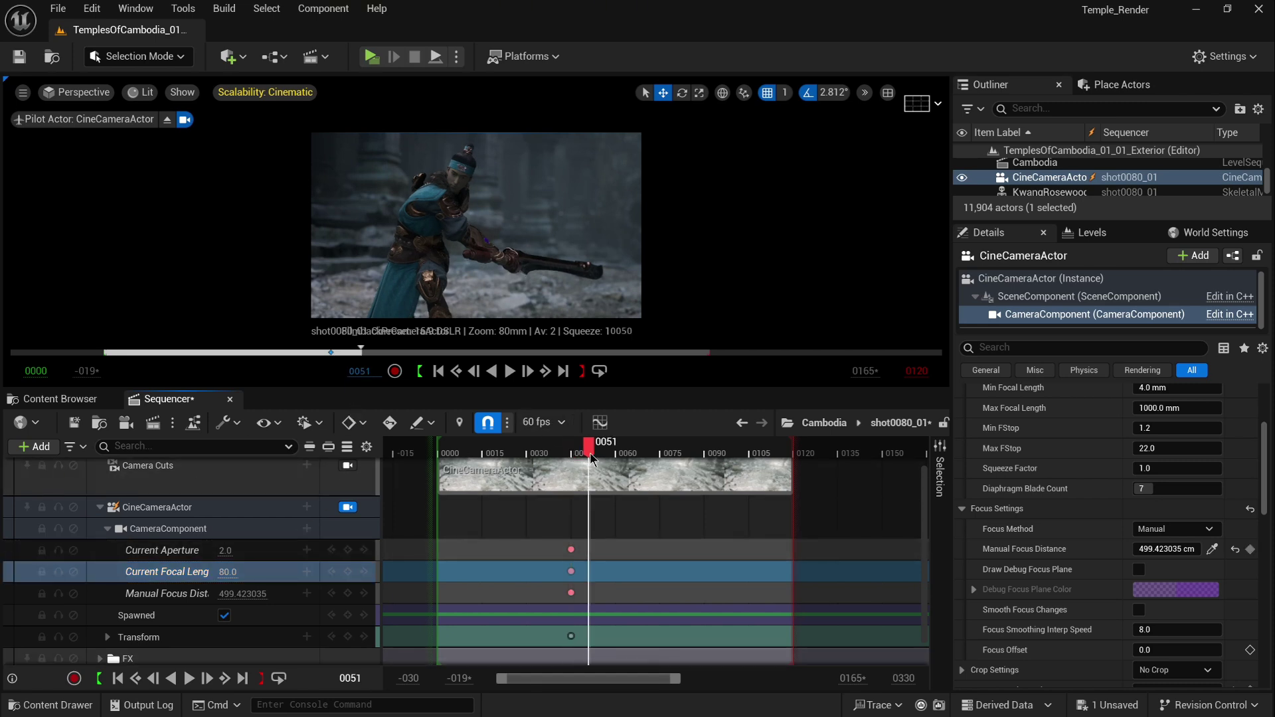
pyautogui.press('Left')
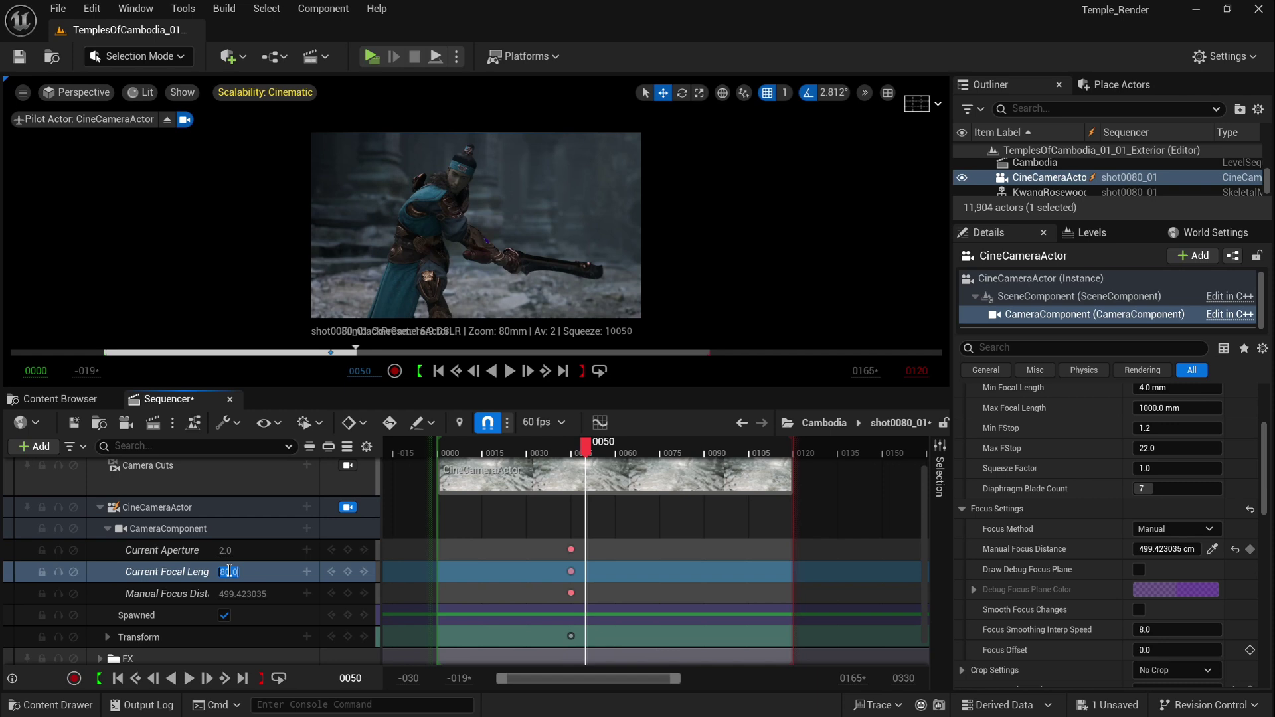
pyautogui.write('4')
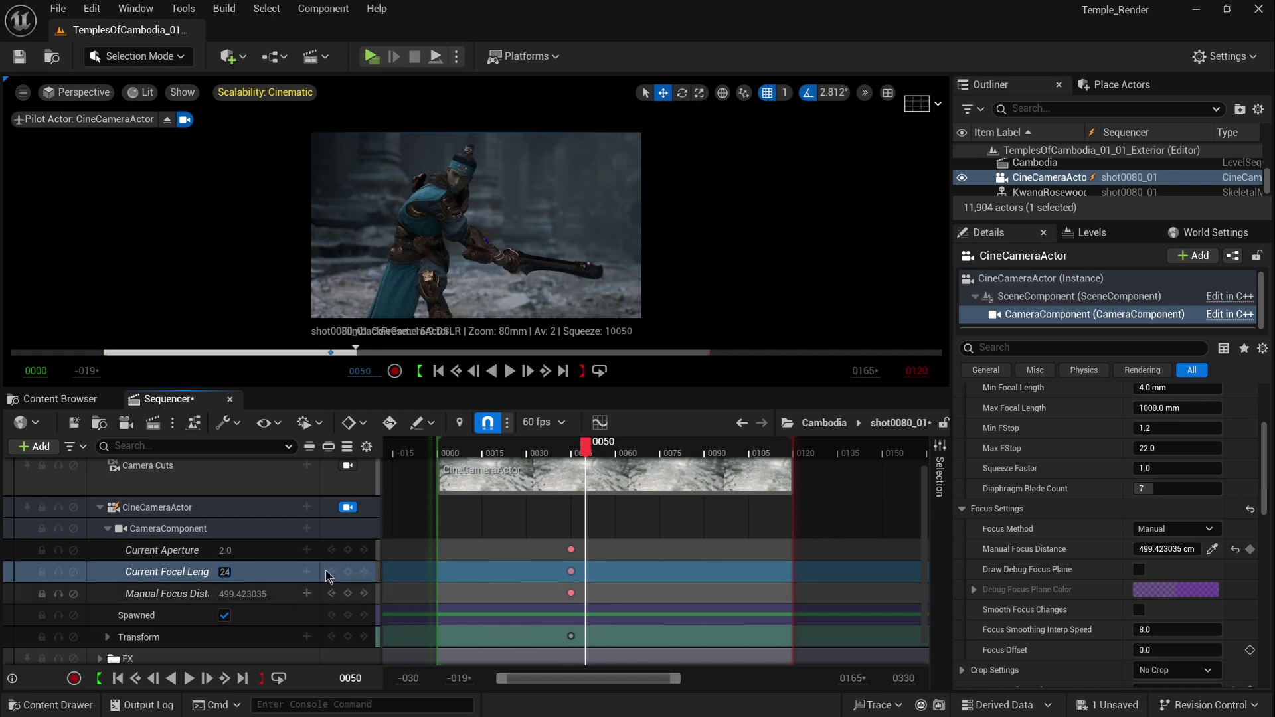
pyautogui.press('Return')
pyautogui.click(348, 572)
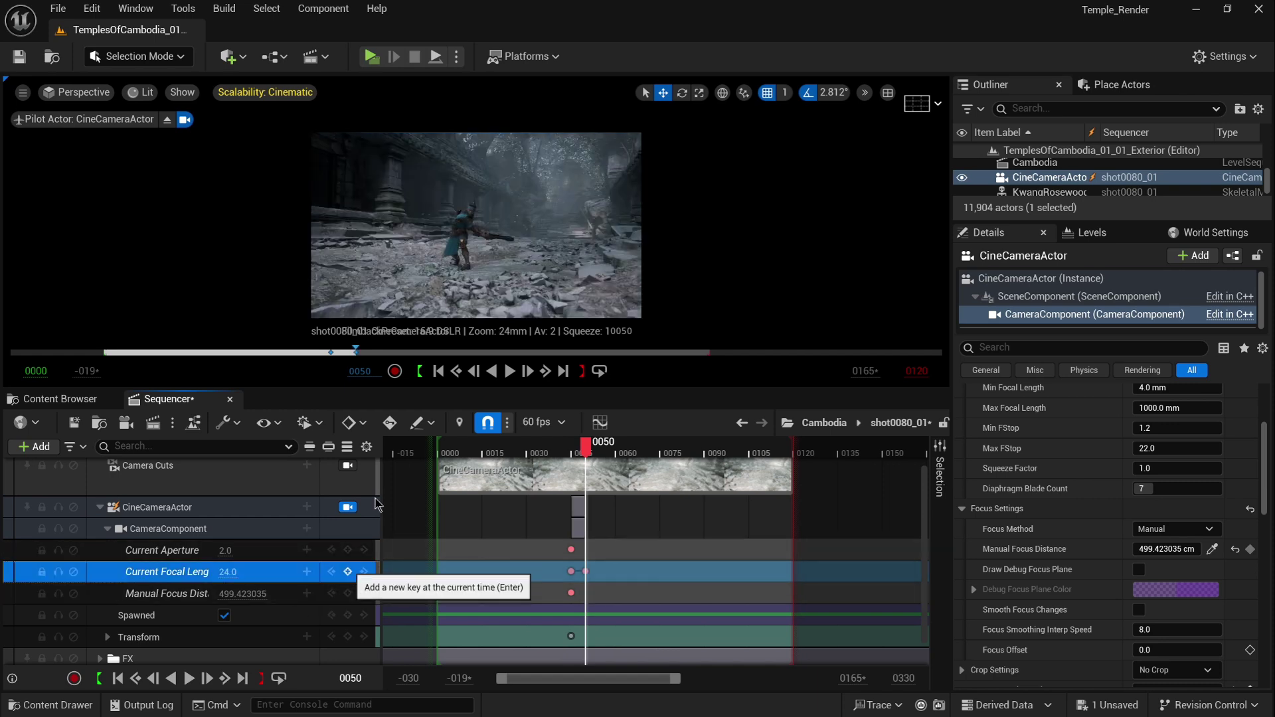
# Fly the piloted camera forward toward the character
pyautogui.press('w')
pyautogui.moveTo(488, 250); pyautogui.dragTo(488, 249, button='right')
pyautogui.press('w')
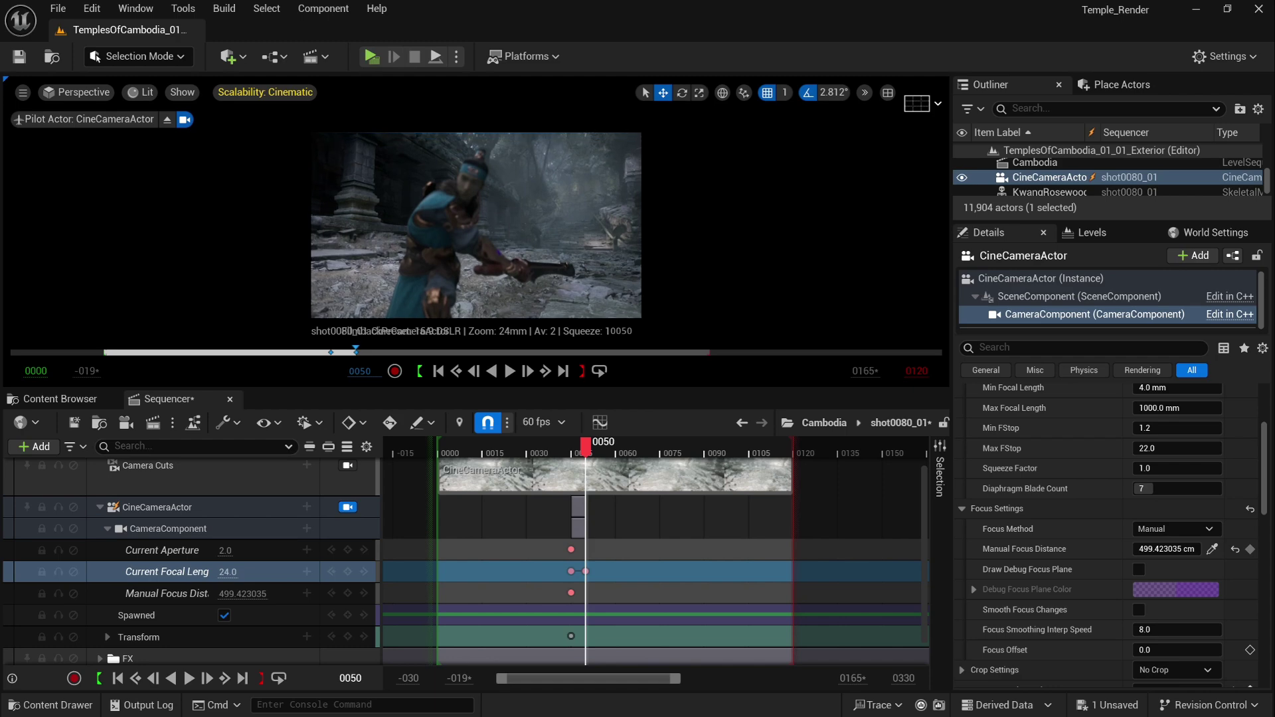
# Key the camera transform at 0050 and refocus on the character at 133.733246 cm manual focus distance
pyautogui.click(348, 638)
pyautogui.click(176, 601)
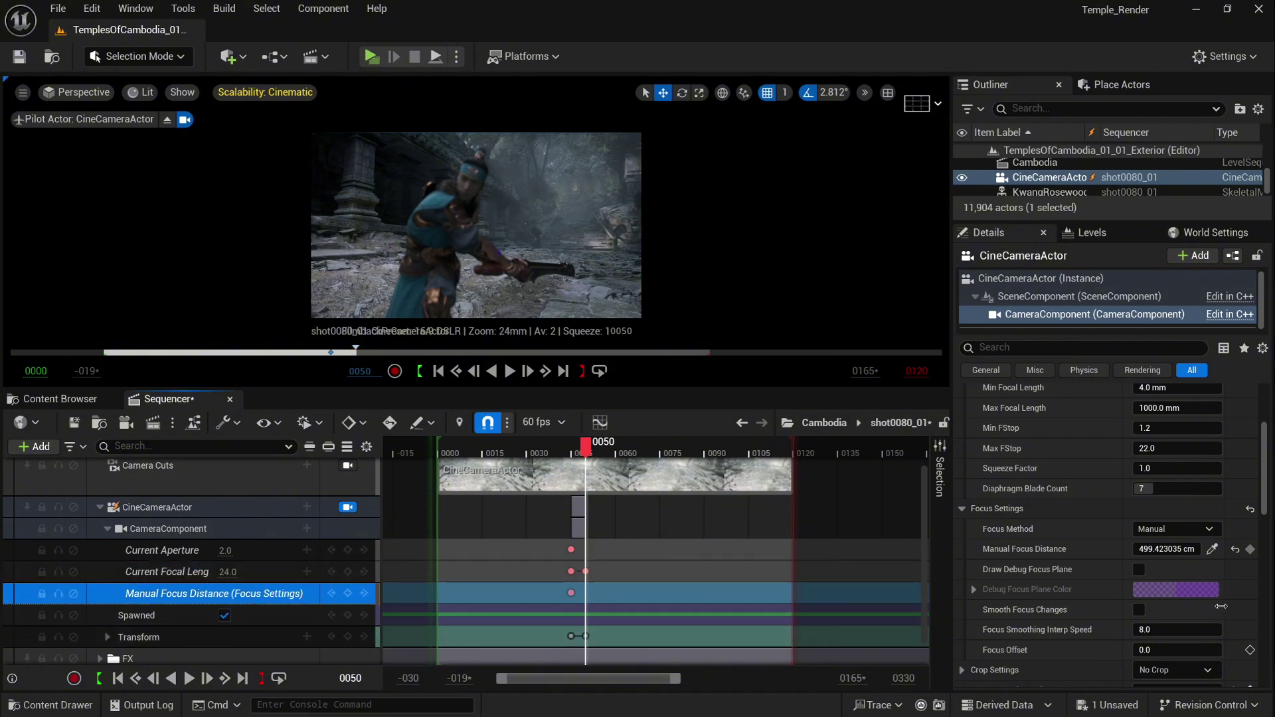
pyautogui.click(1139, 569)
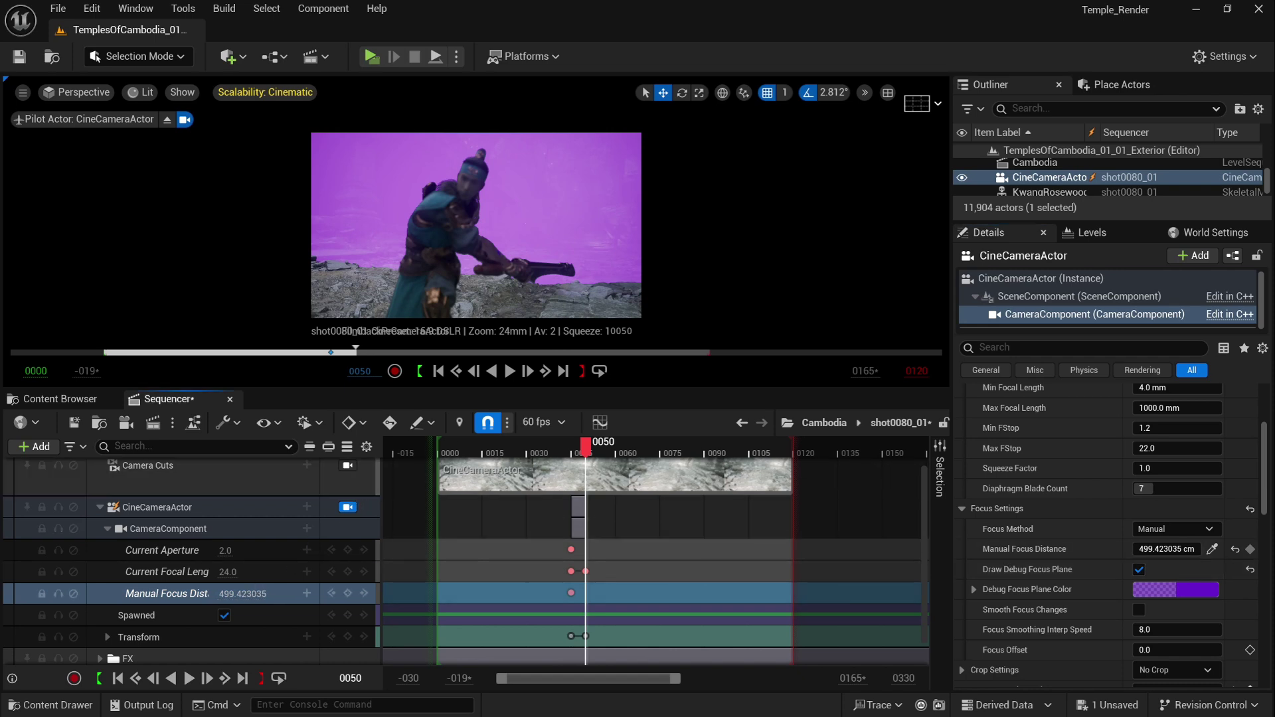
pyautogui.moveTo(246, 597); pyautogui.dragTo(149, 598)
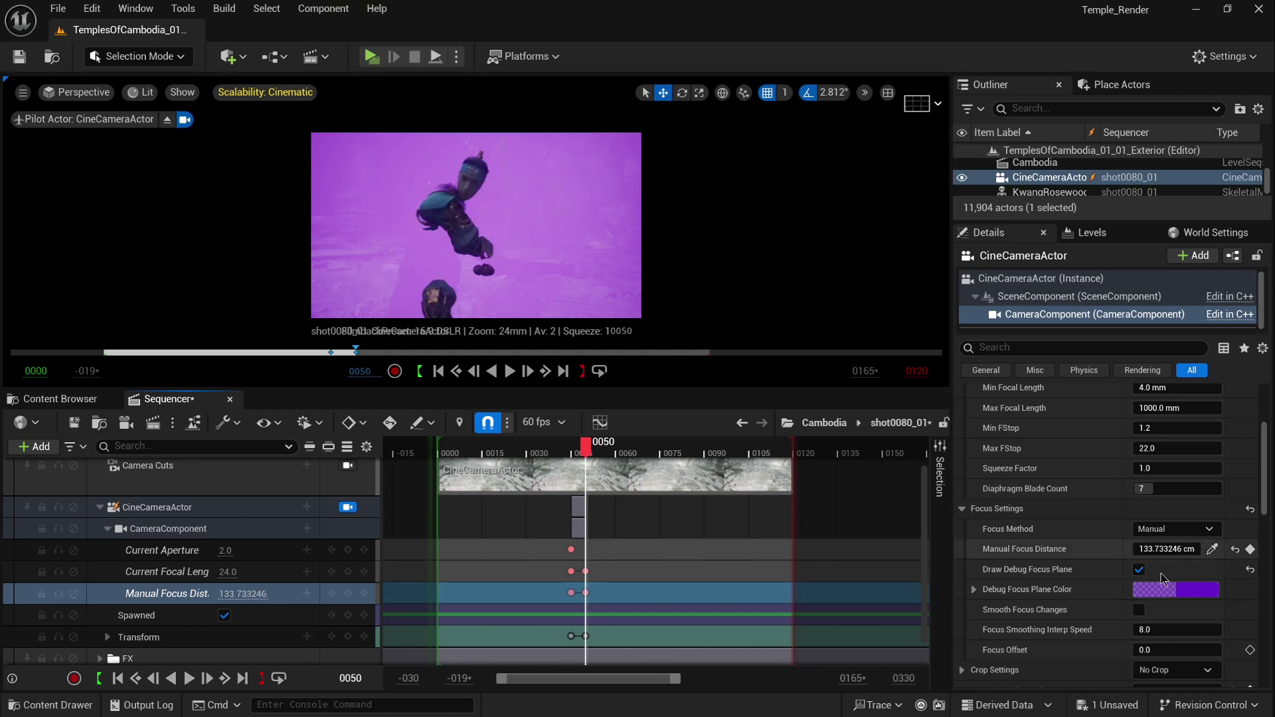
pyautogui.click(1139, 570)
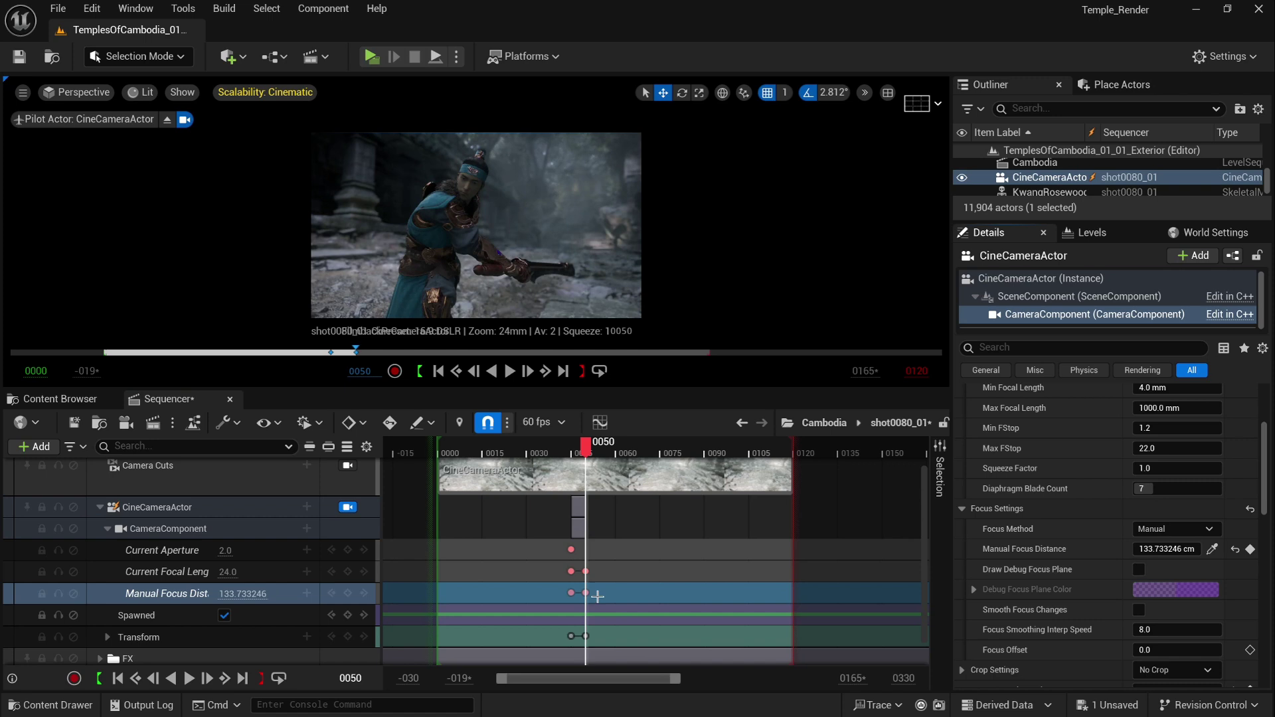
# Key Current Aperture at frame 0050 by entering 5, which clamps to the lens minimum of 1.2
pyautogui.keyDown('ctrl'); pyautogui.scroll(3, 610, 600); pyautogui.keyUp('ctrl')
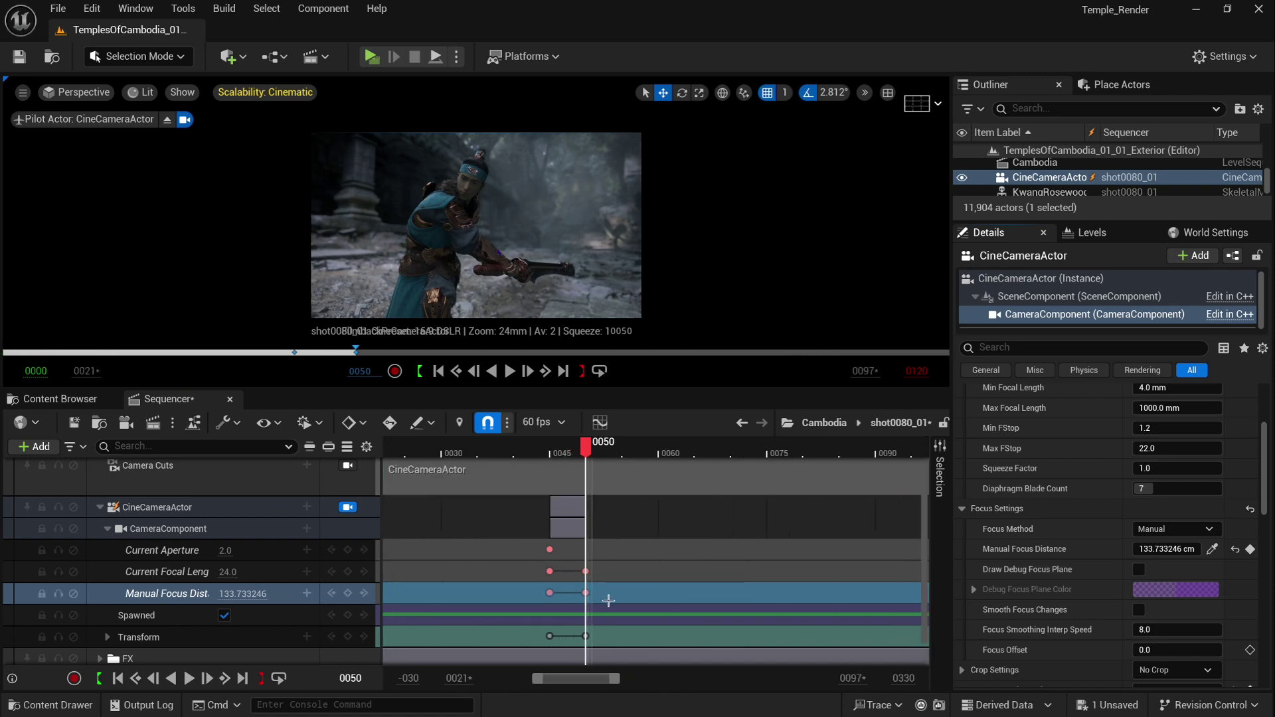
pyautogui.keyDown('ctrl'); pyautogui.scroll(2, 607, 598); pyautogui.keyUp('ctrl')
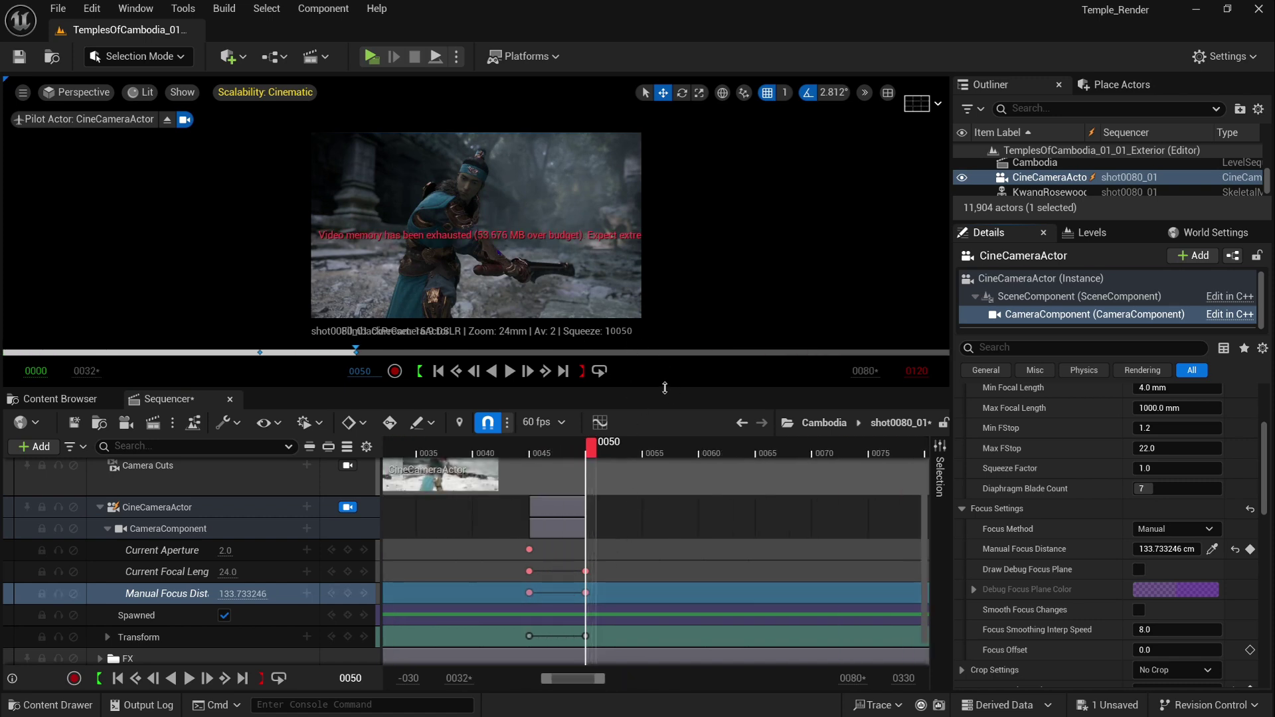
pyautogui.moveTo(663, 407); pyautogui.dragTo(623, 603)
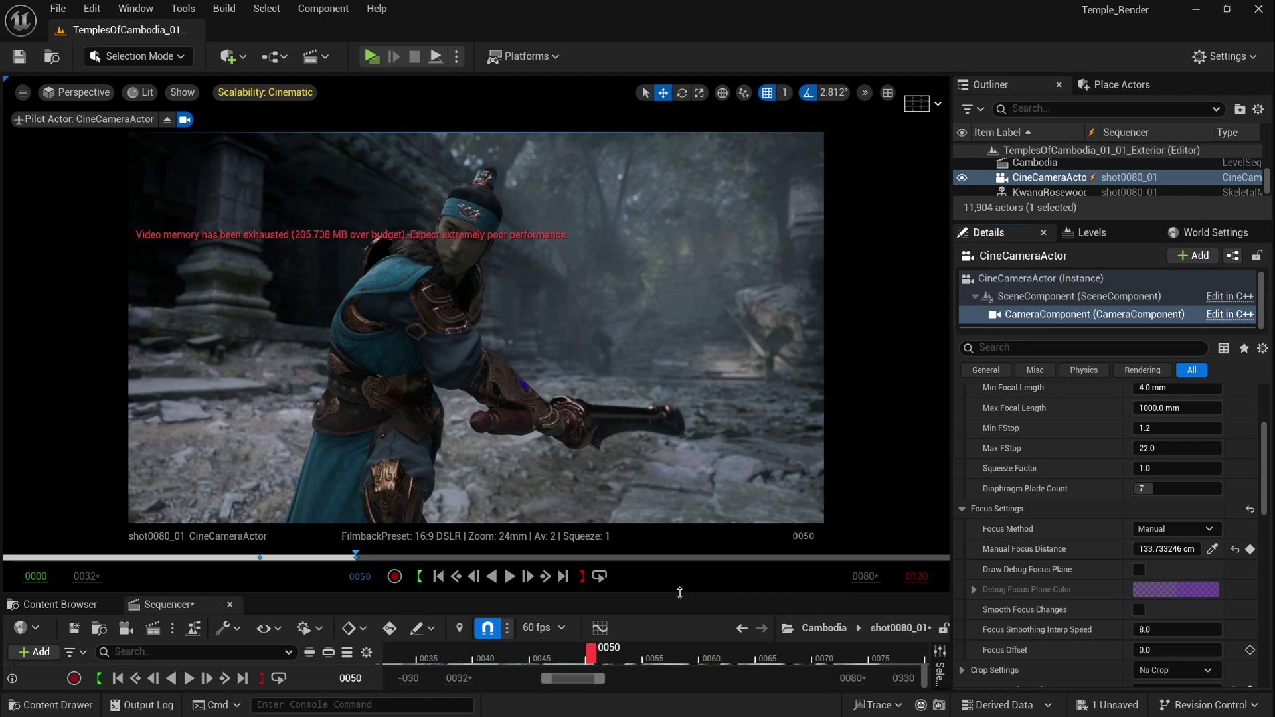
pyautogui.moveTo(680, 593); pyautogui.dragTo(694, 439)
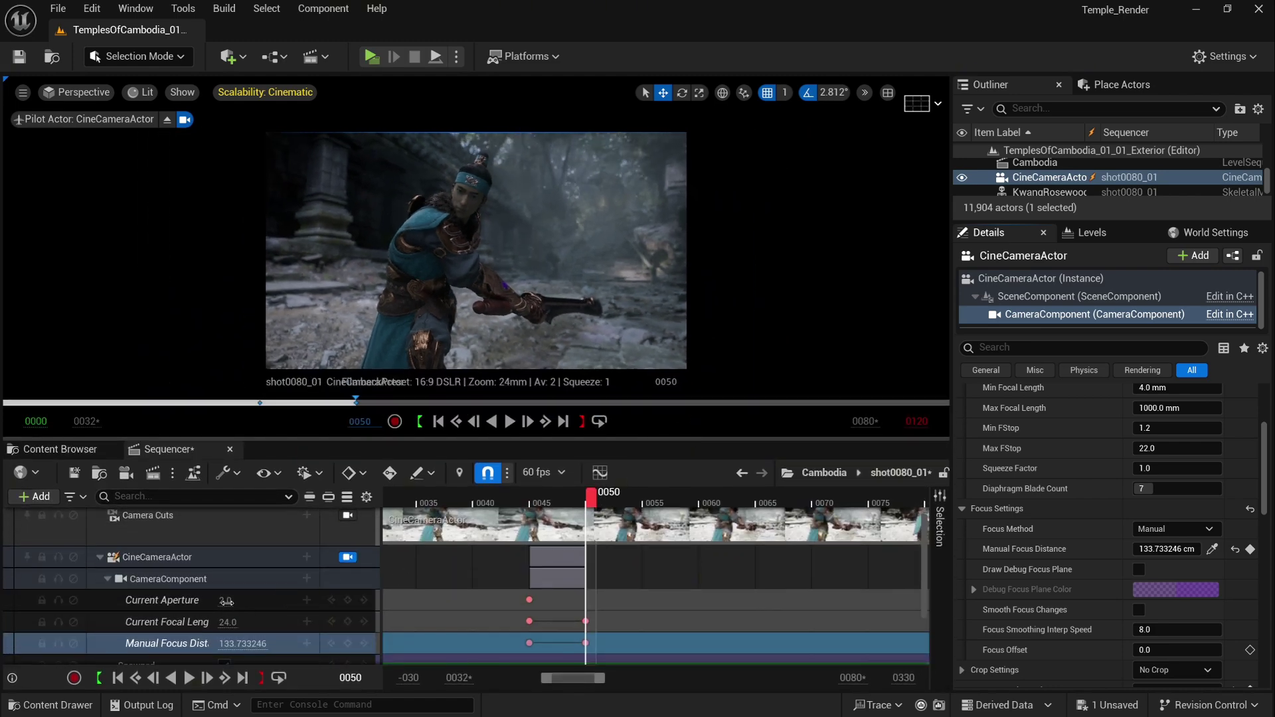
pyautogui.moveTo(216, 602); pyautogui.dragTo(199, 602)
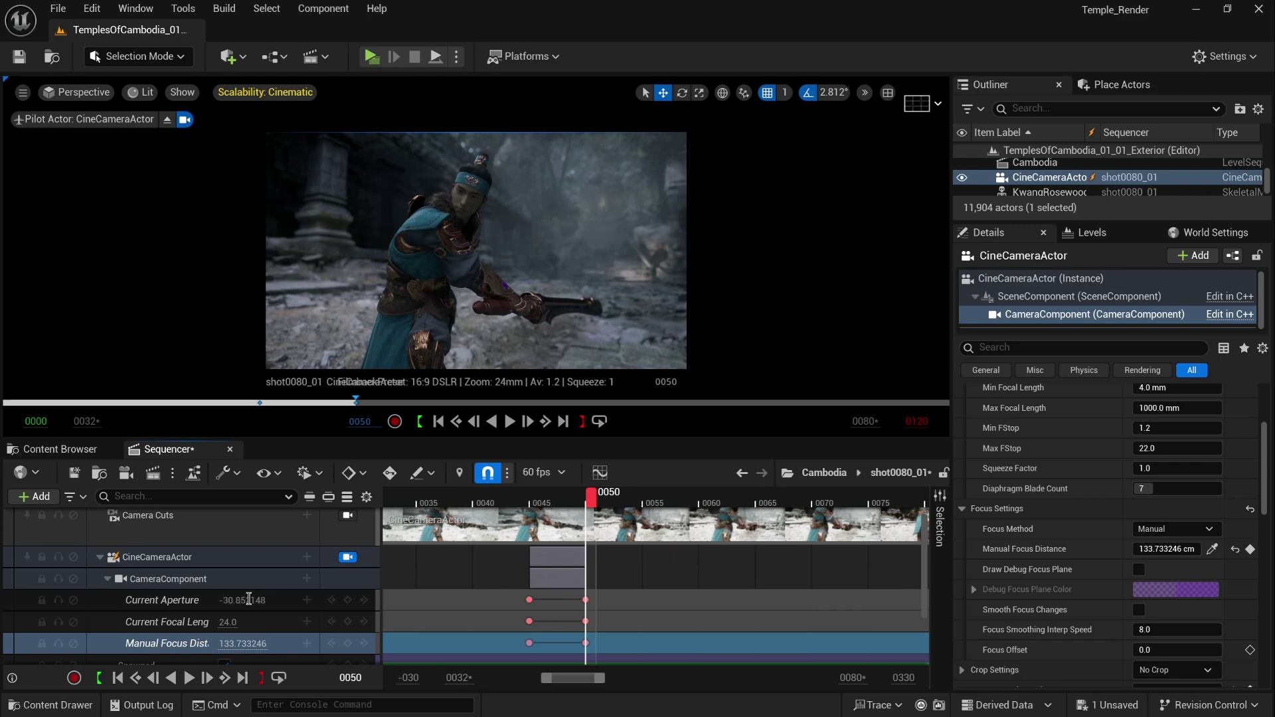
pyautogui.click(220, 601)
pyautogui.press('BackSpace')
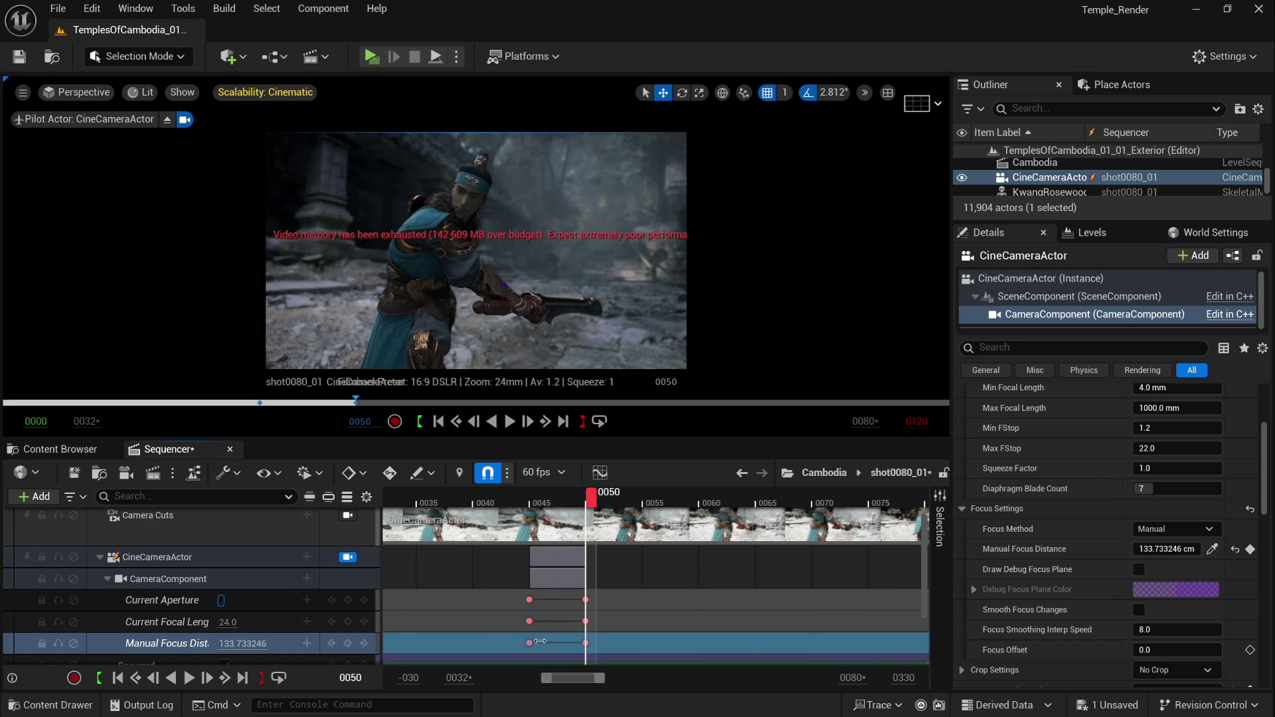
pyautogui.write('5')
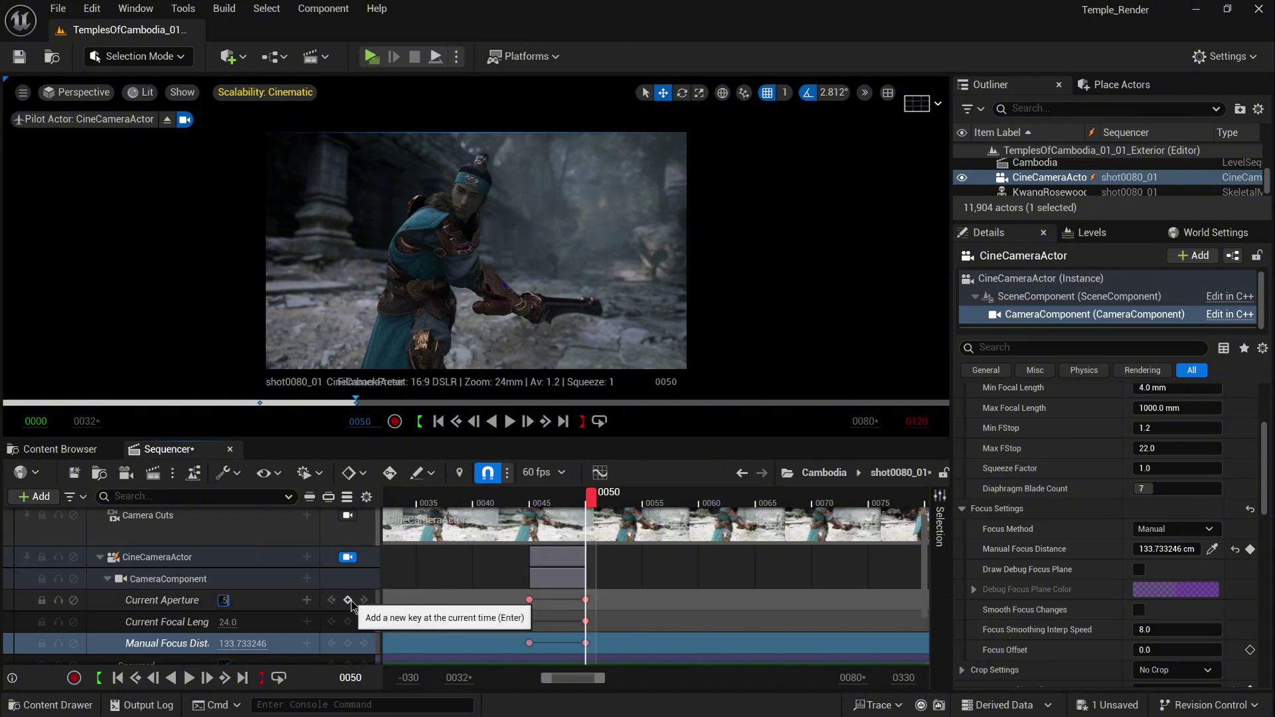
pyautogui.press('Return')
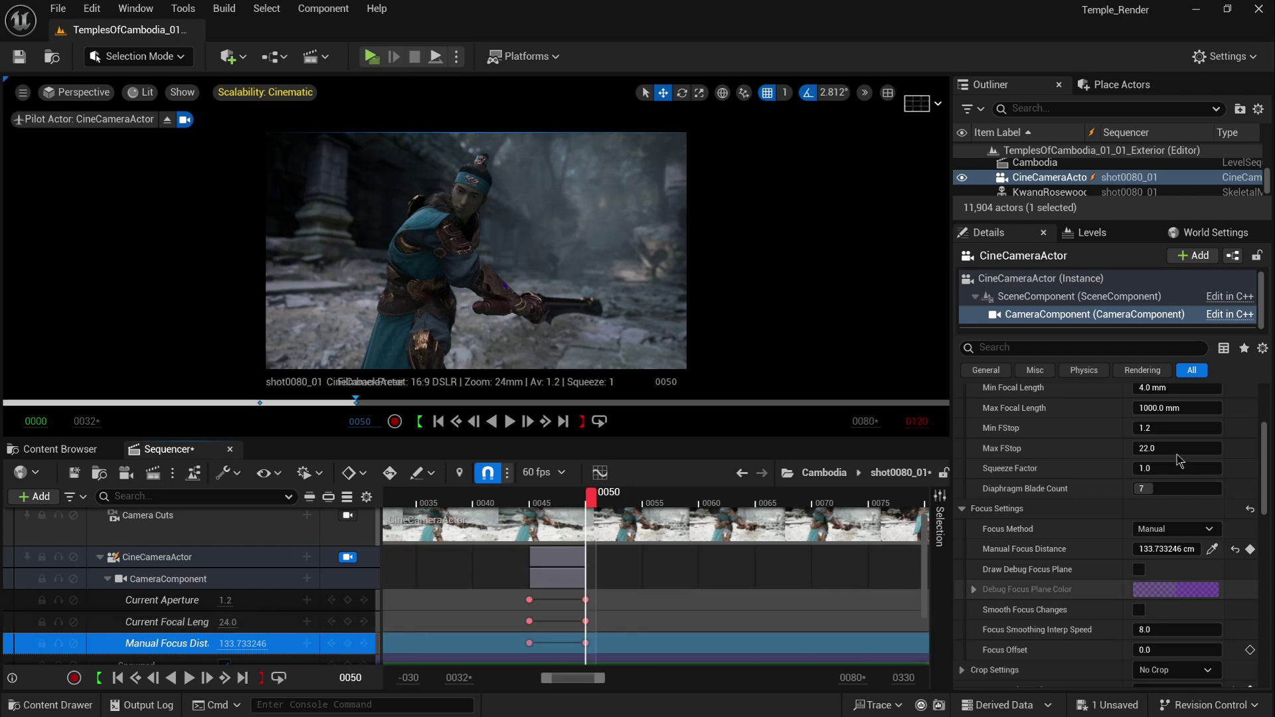
# Set the lens Min FStop to 0.5 in Lens Settings, switching the lens preset to Custom
pyautogui.moveTo(951, 291); pyautogui.dragTo(797, 293)
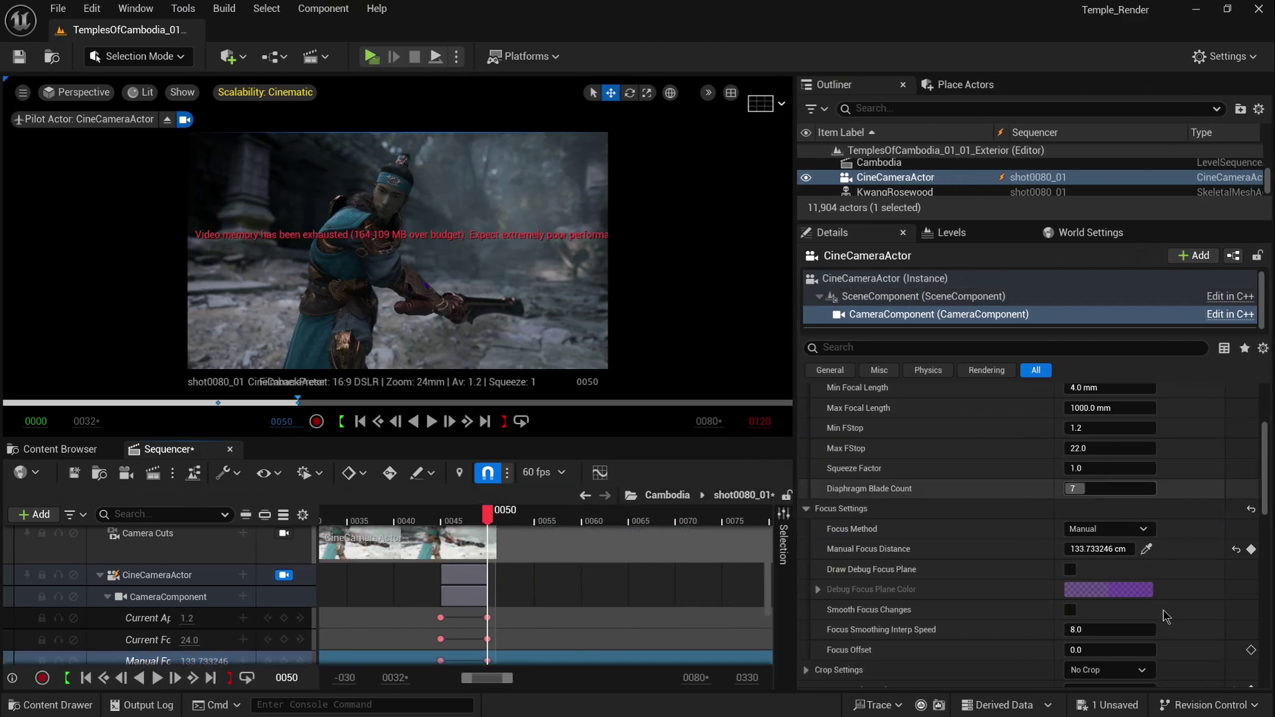
pyautogui.scroll(5, 1167, 617)
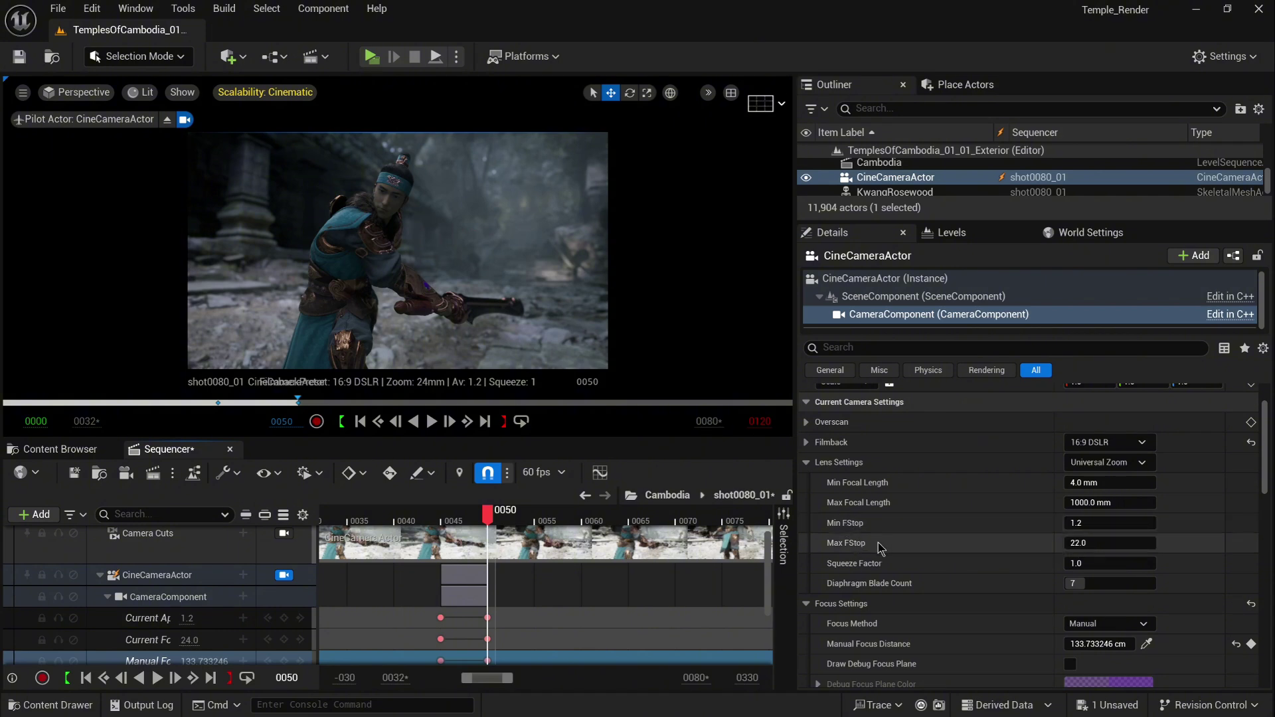
pyautogui.click(1083, 524)
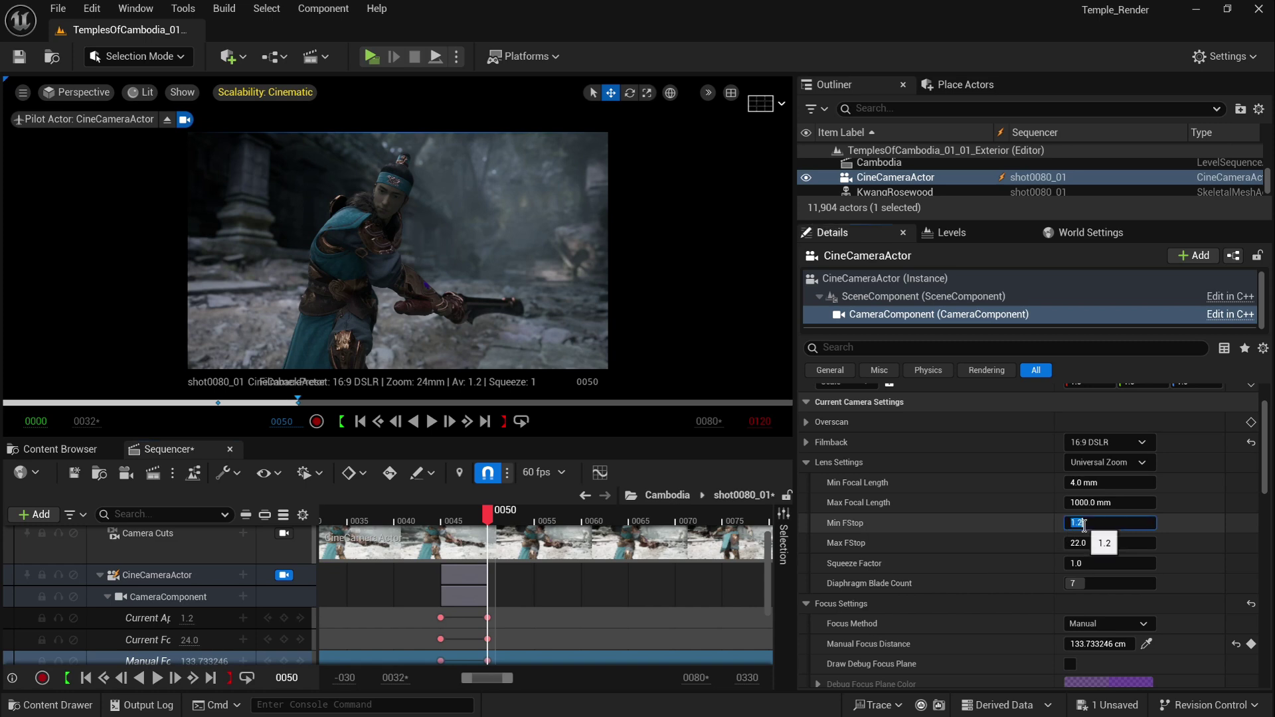
pyautogui.write('.5')
pyautogui.press('Return')
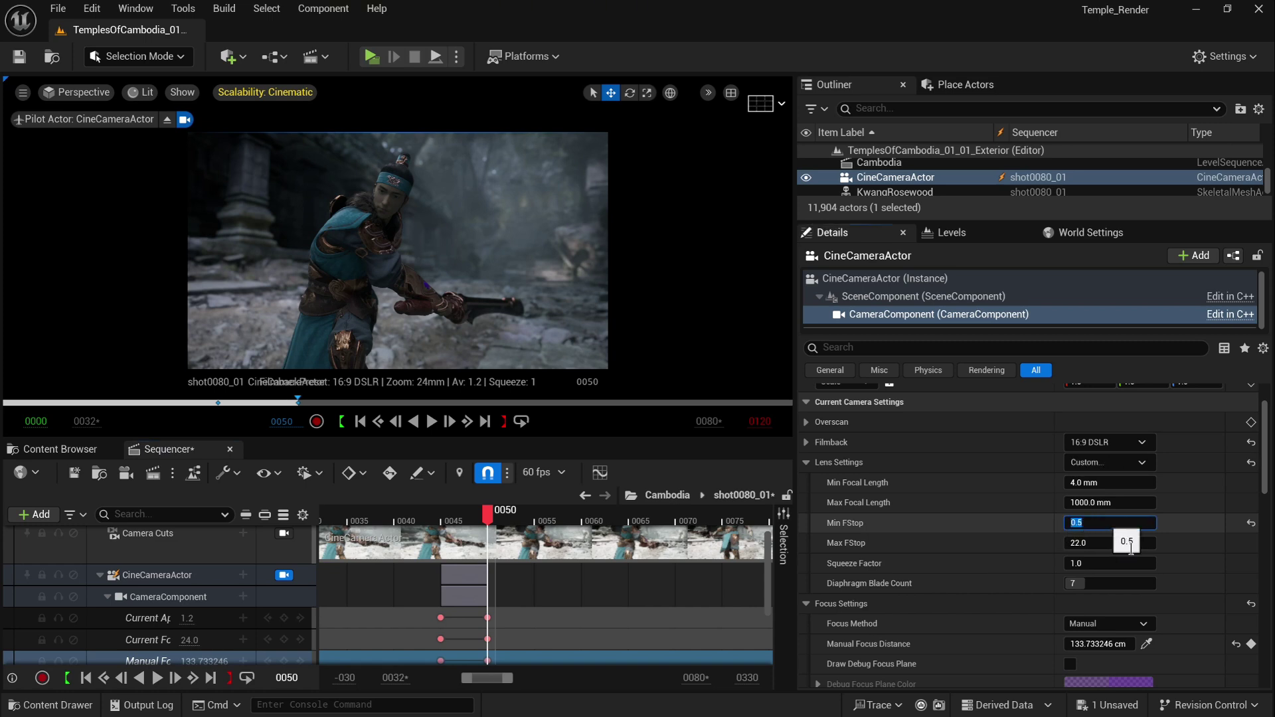
pyautogui.click(191, 619)
# Set the frame 0050 Current Aperture key to 0.5 and enlarge the viewport
pyautogui.write('.')
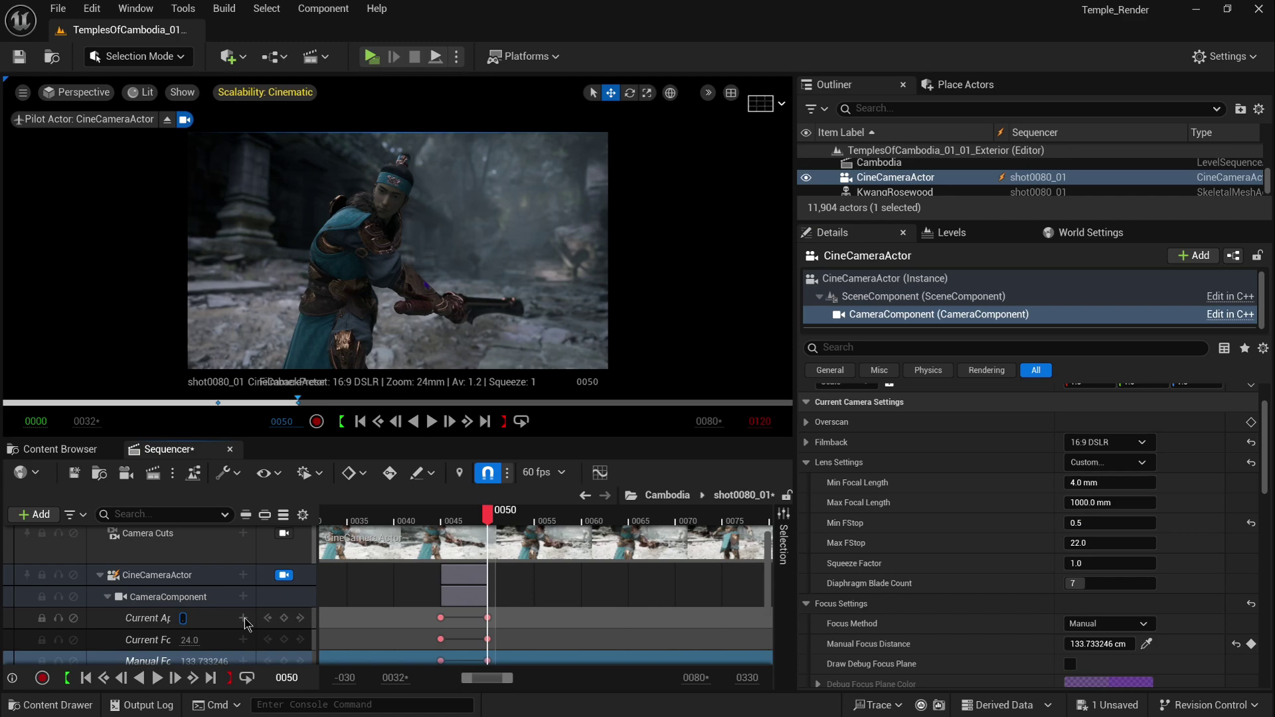
pyautogui.write('5')
pyautogui.press('Return')
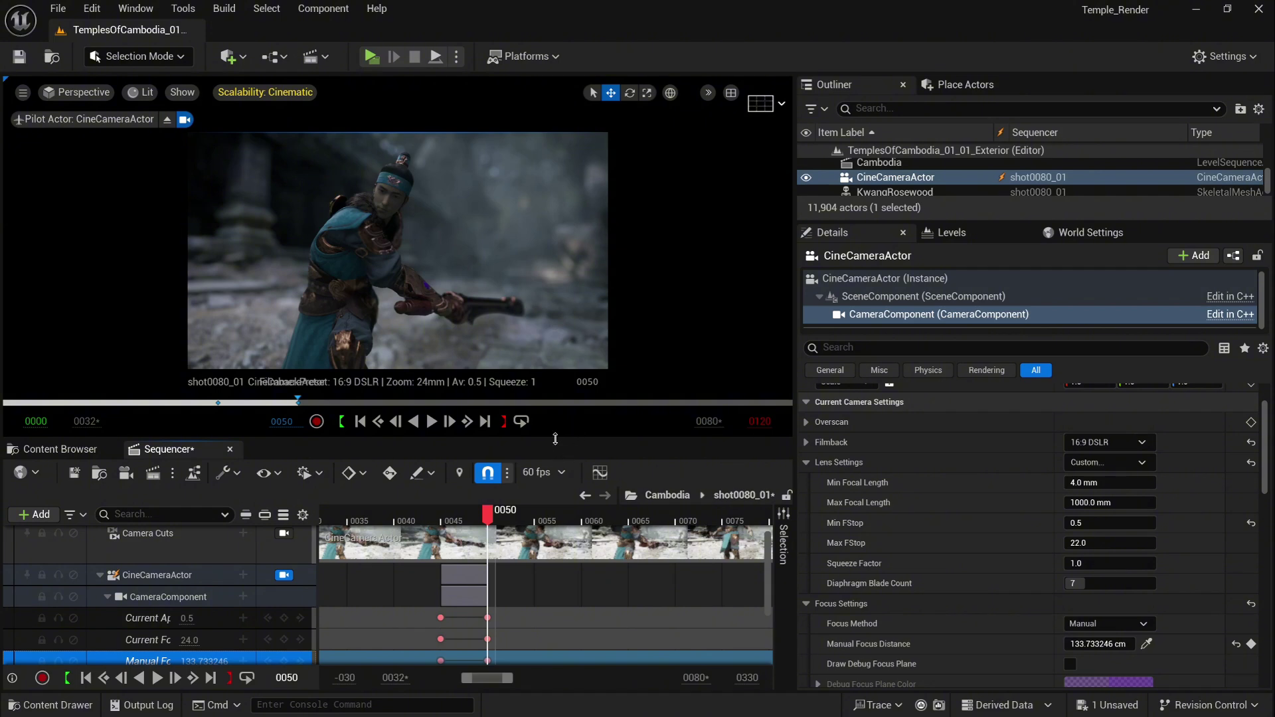
pyautogui.moveTo(555, 439); pyautogui.dragTo(554, 380)
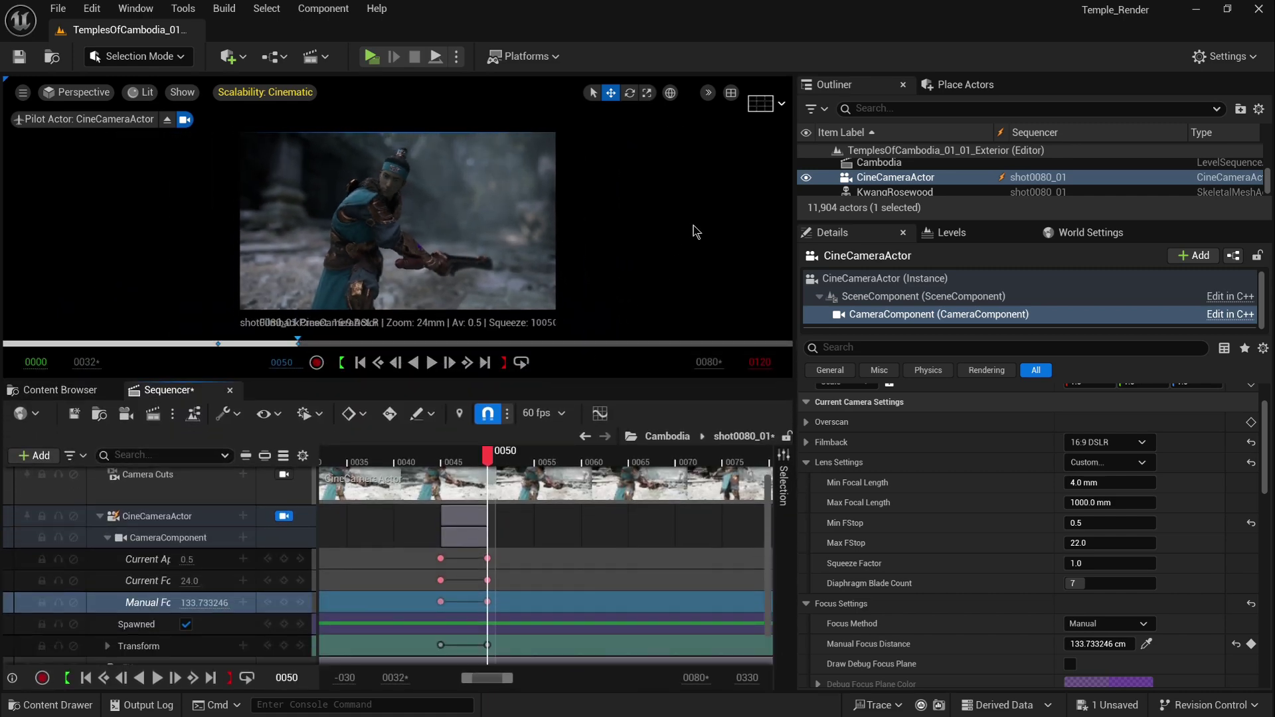